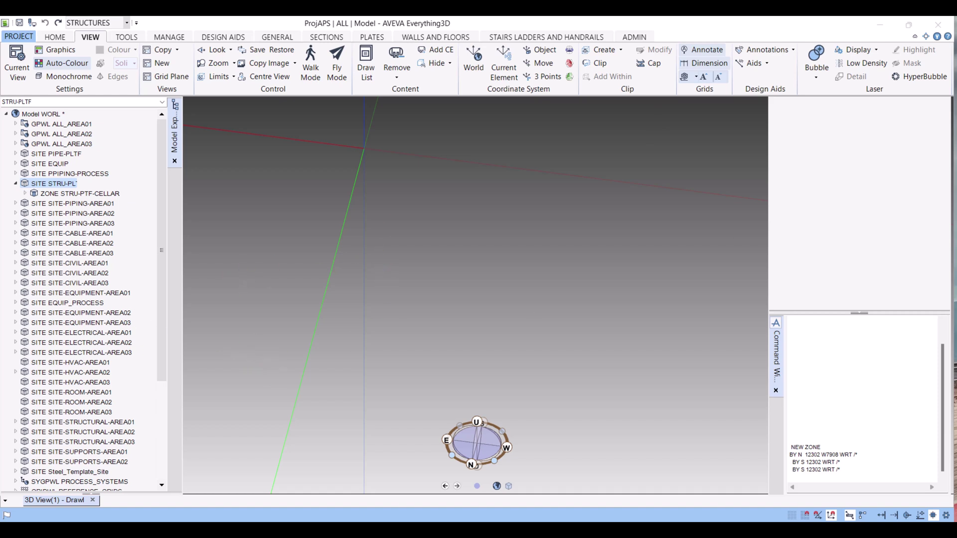
Step: Choose STRUCTURES as the modelling discipline
middle_click_drag(387, 192, 444, 189)
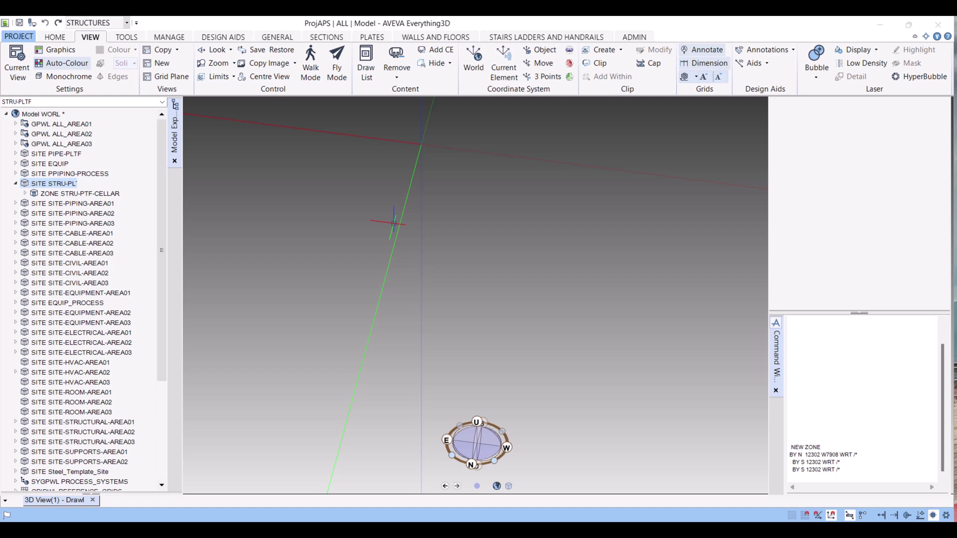
middle_click_drag(396, 222, 392, 201)
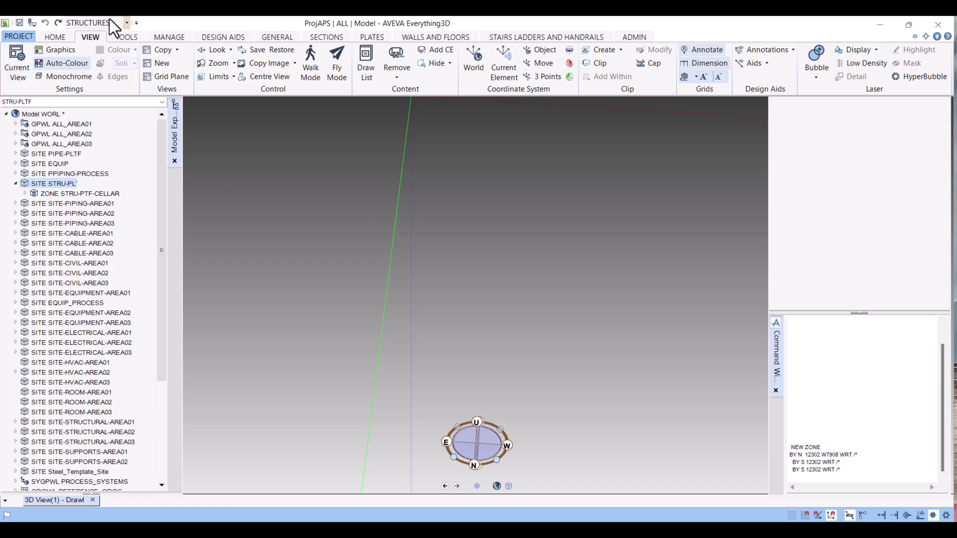
left_click(126, 23)
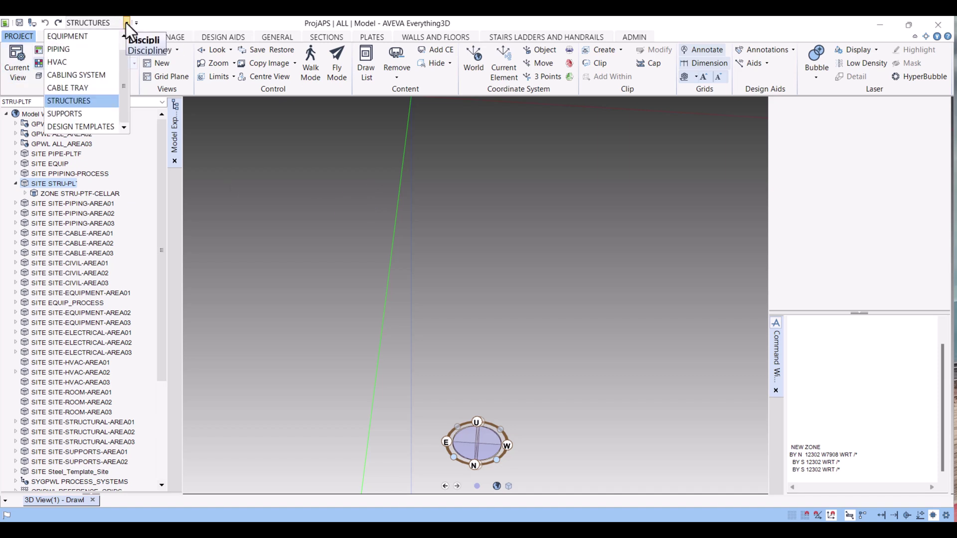
left_click(80, 98)
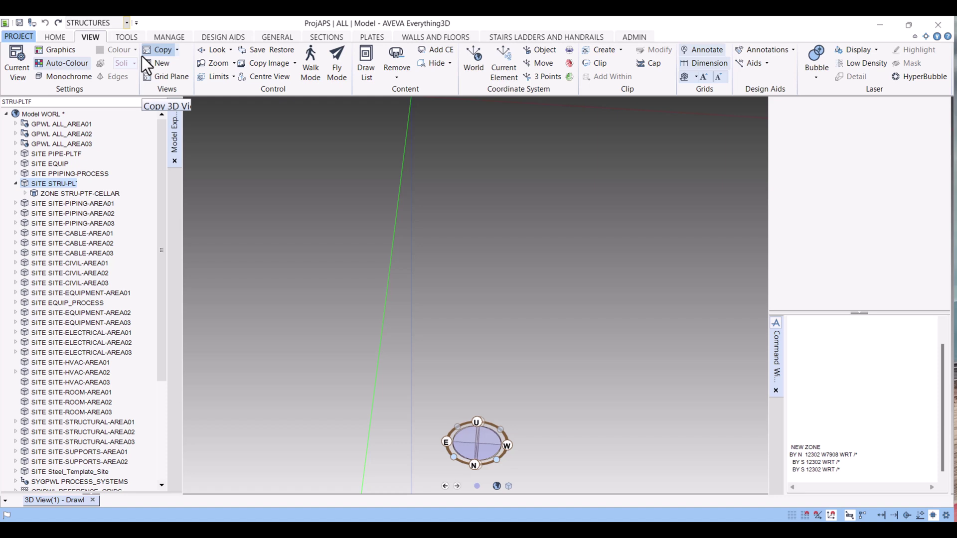
Step: Create a new zone under SITE STRU-PLTF with the command NEW ZONE
left_click(95, 194)
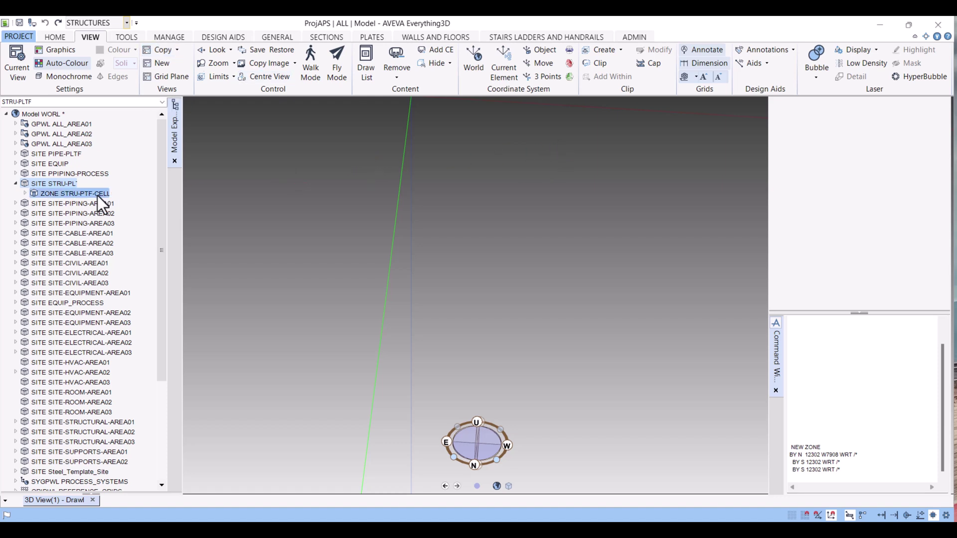
left_click(63, 183)
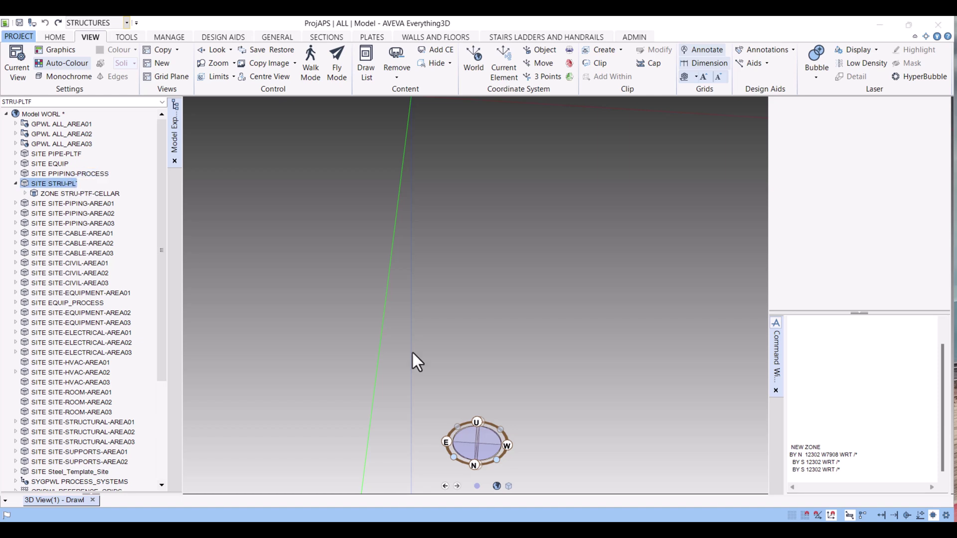
left_click(842, 476)
type("NEW")
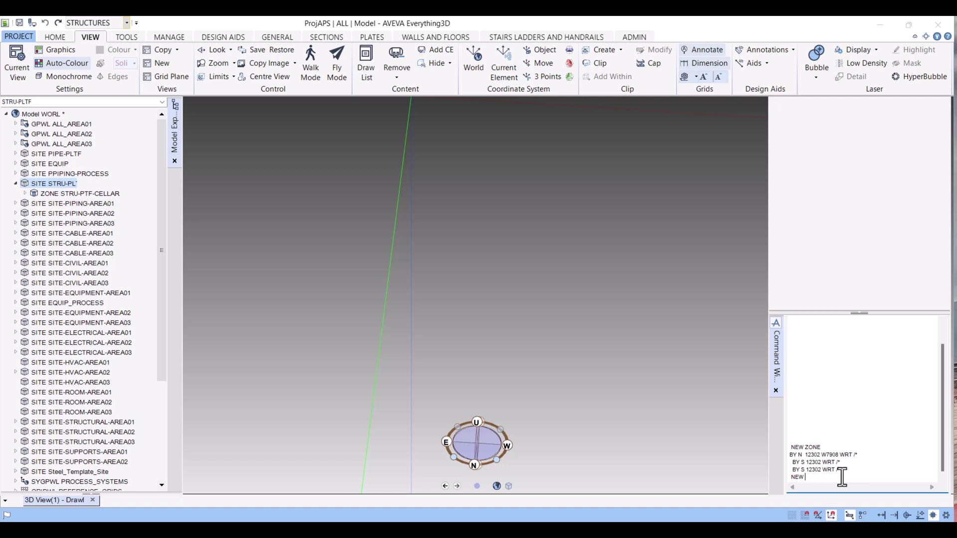
type(" NONE")
key("BackSpace")
key("BackSpace")
key("BackSpace")
key("BackSpace")
type("ZONE")
key("Return")
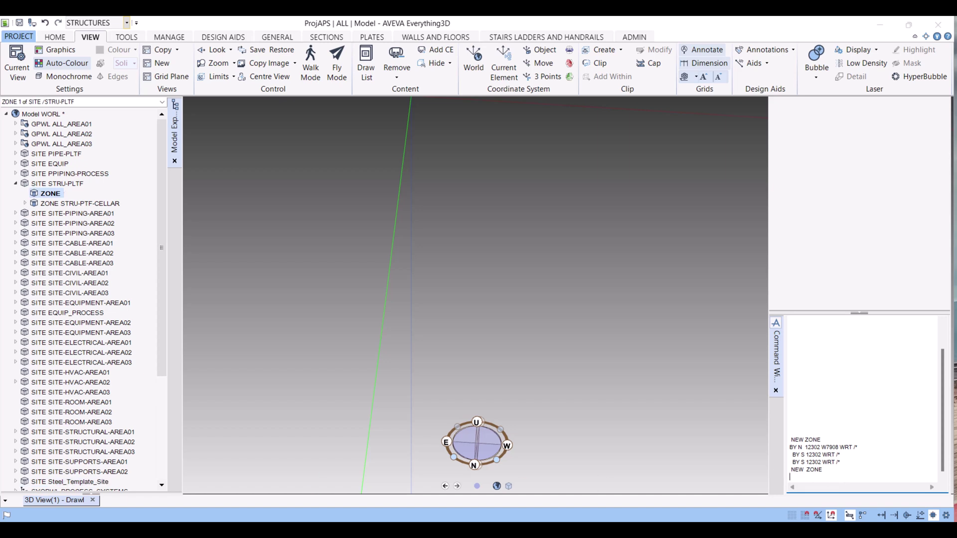
Step: Create a structure in the new zone, leaving its name and purpose unset
left_click(327, 36)
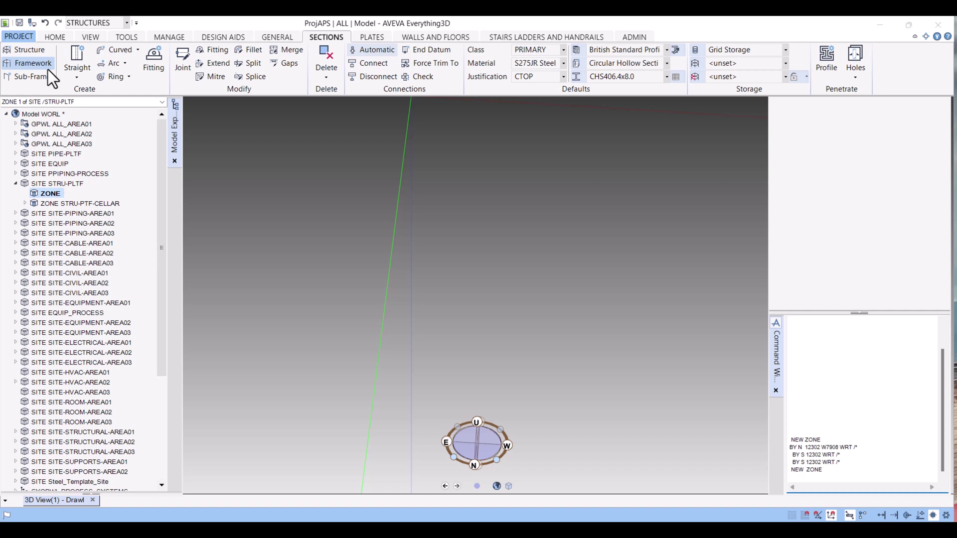
left_click(17, 52)
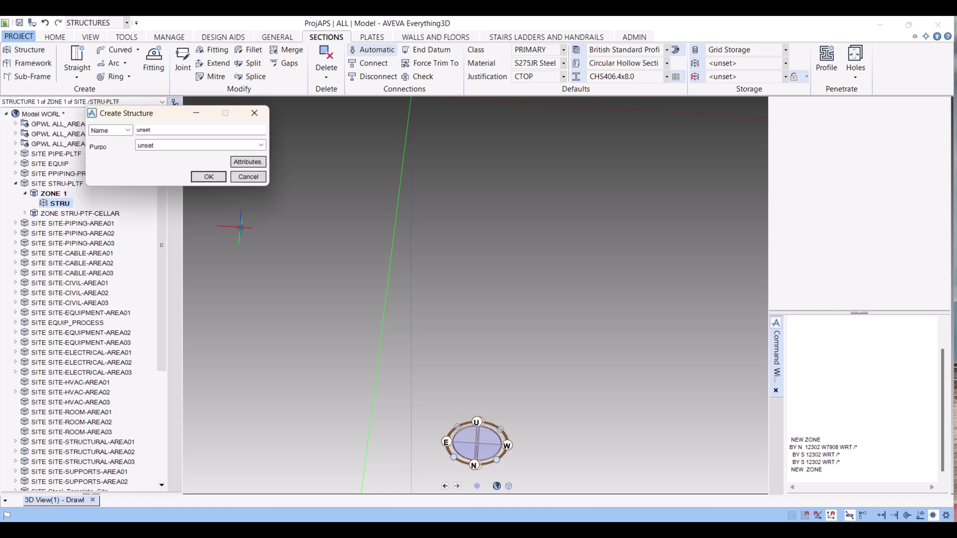
left_click(194, 177)
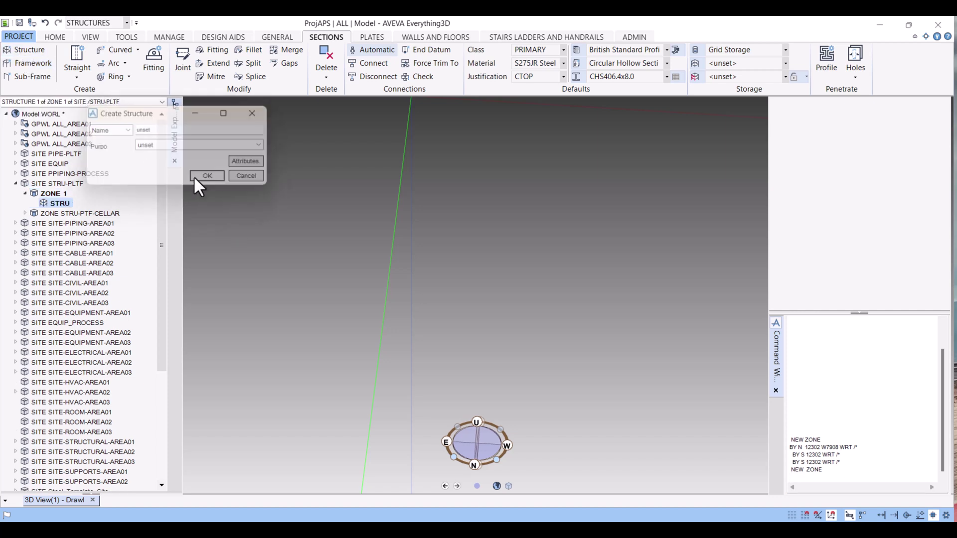
Step: Add a framework to the new structure and a sub-framework inside it, accepting the default settings for both
left_click(26, 61)
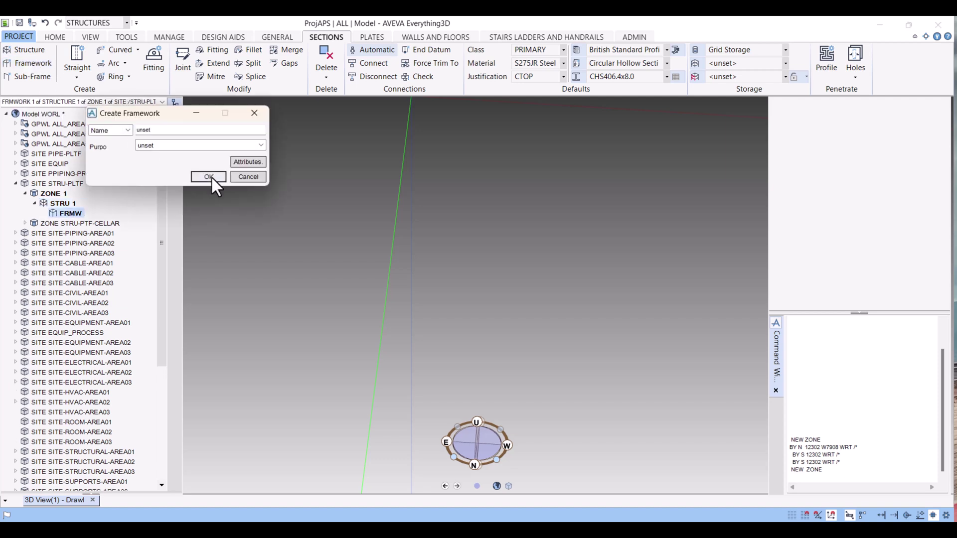
left_click(210, 177)
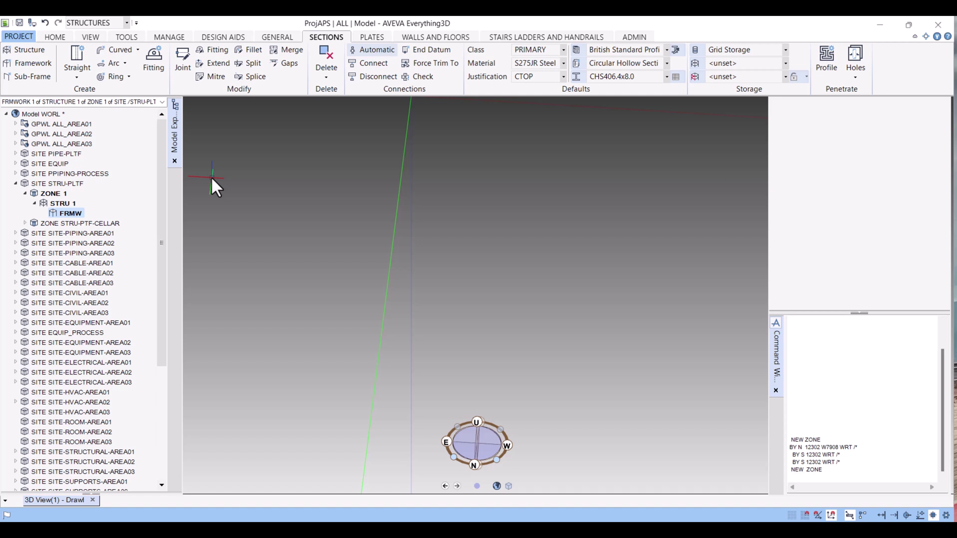
left_click(23, 82)
left_click(204, 177)
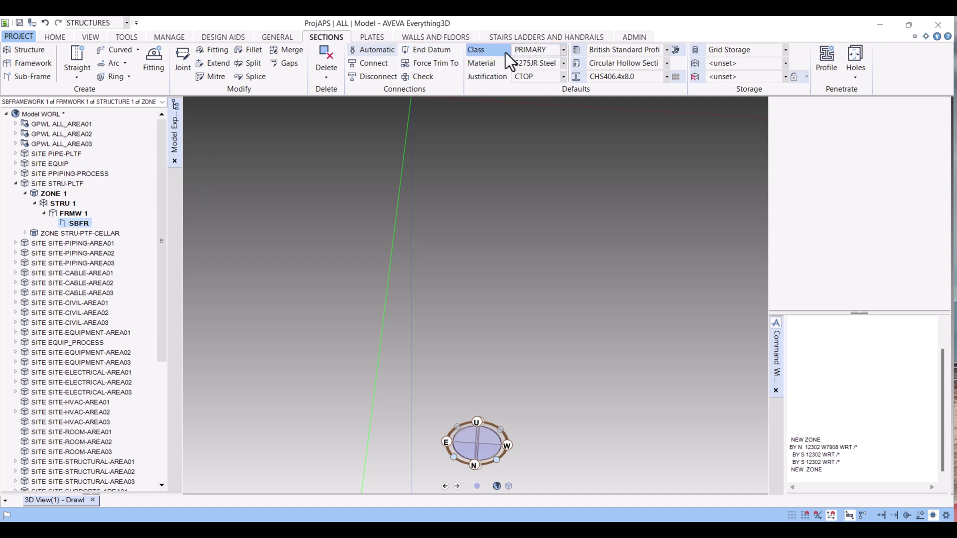
Step: Keep the section defaults at class PRIMARY, material S275JR Steel and justification CTOP after reviewing the available options
left_click(561, 49)
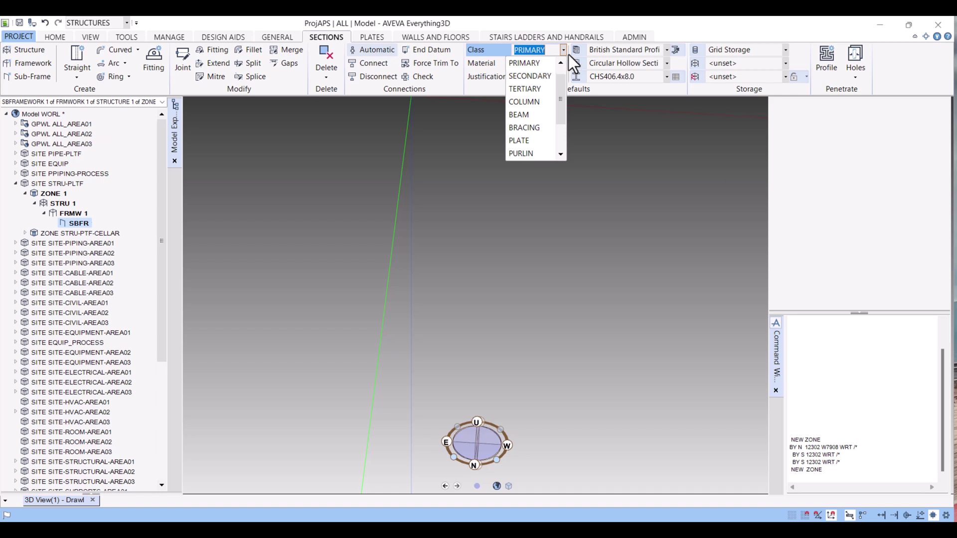
left_click(546, 49)
left_click(562, 63)
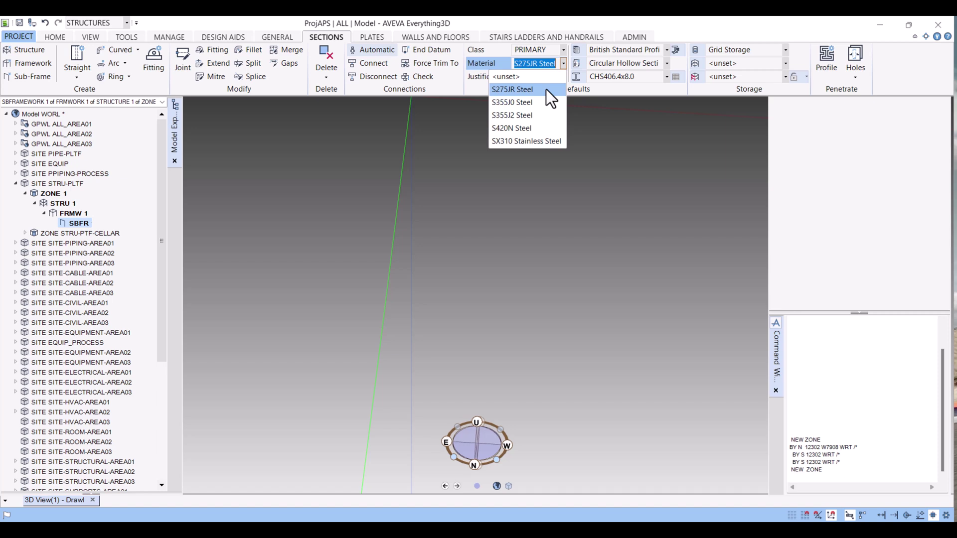
left_click(546, 89)
left_click(563, 76)
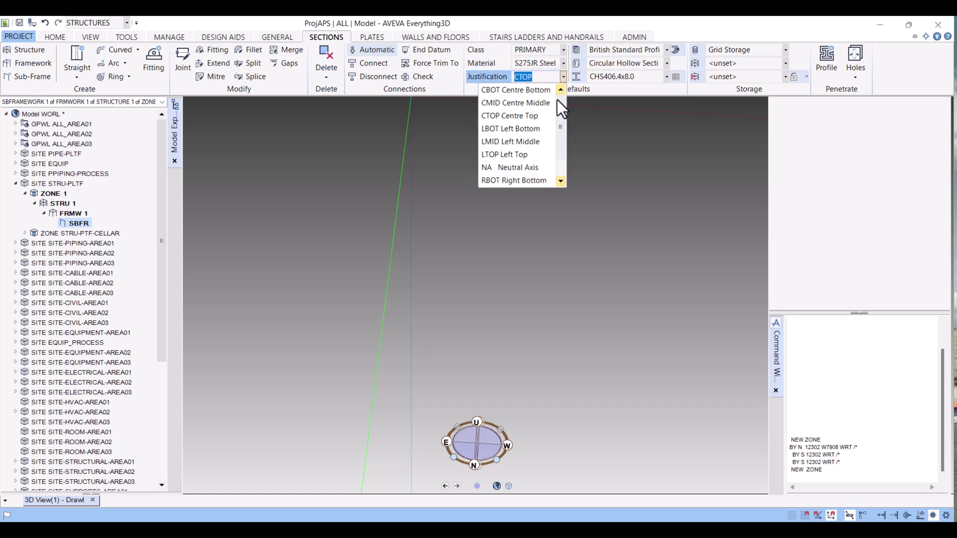
left_click_drag(558, 101, 558, 117)
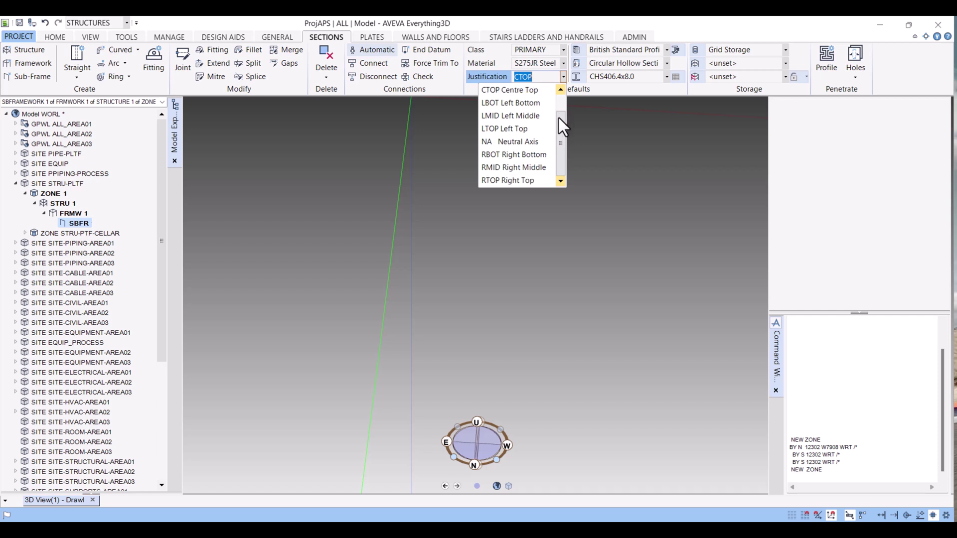
scroll(558, 121, "up", 1)
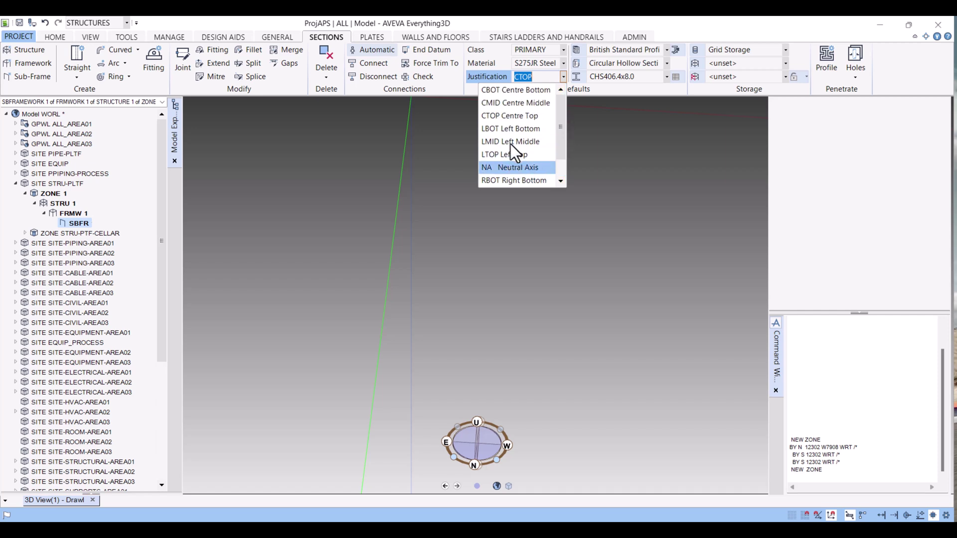
left_click(650, 178)
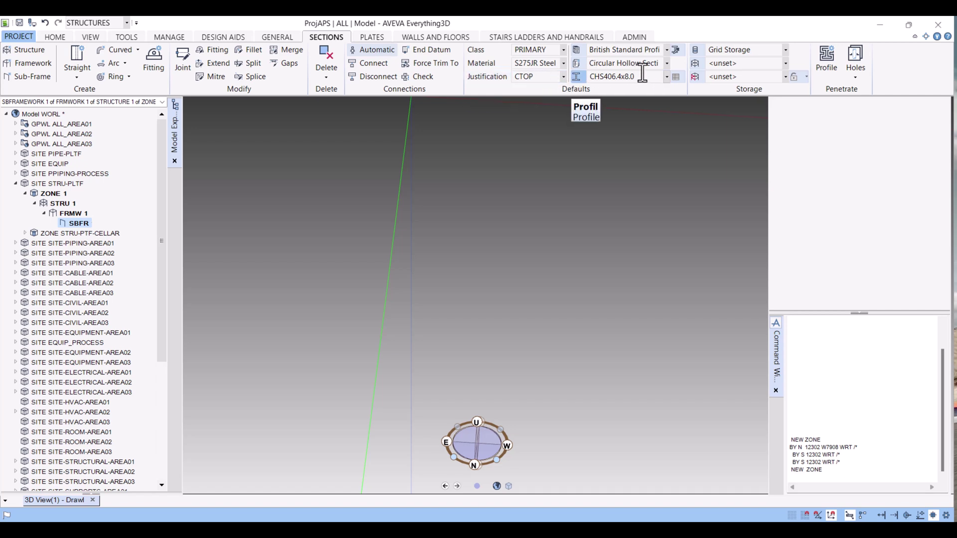
Step: Set the default profile standard to British Standard Profiles and the profile type to Universal Column
left_click(666, 49)
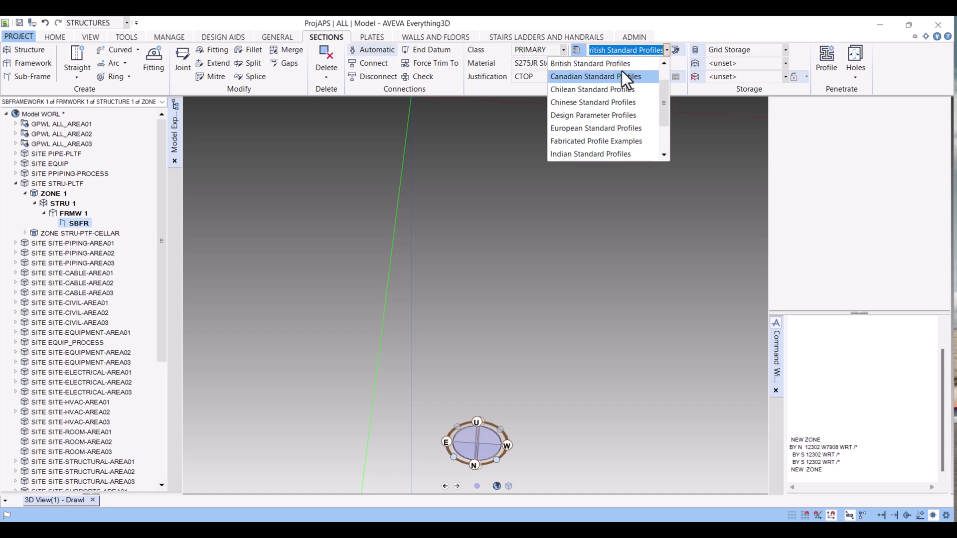
scroll(614, 129, "up", 1)
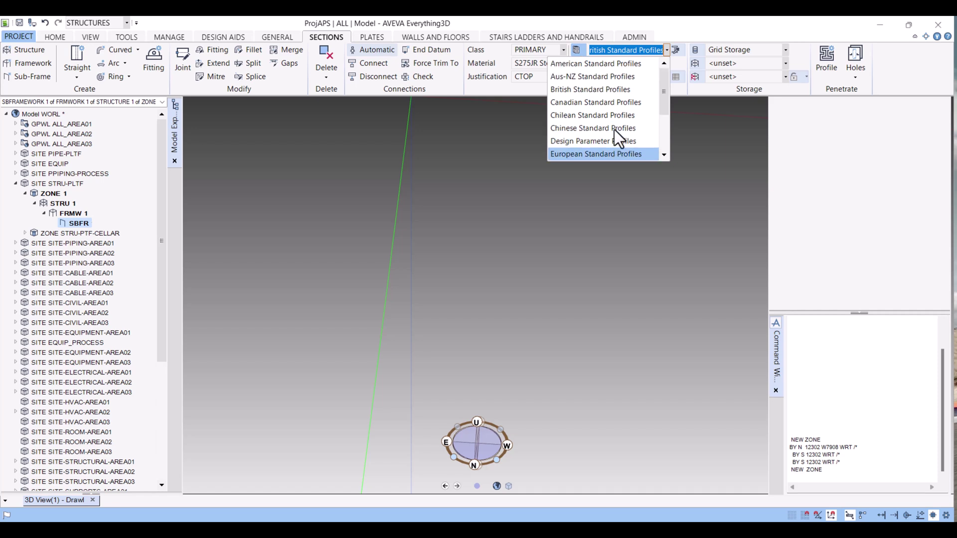
left_click(601, 90)
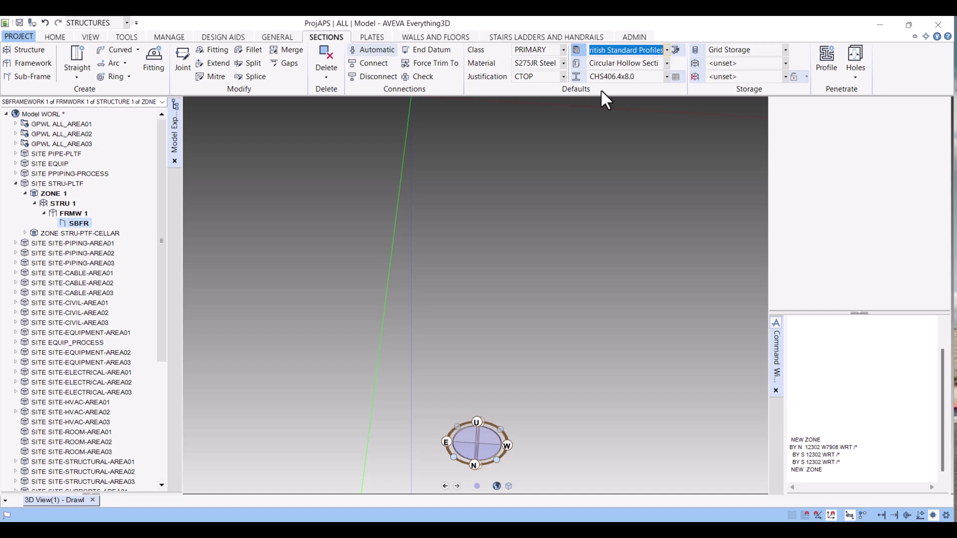
left_click(667, 63)
scroll(619, 132, "up", 3)
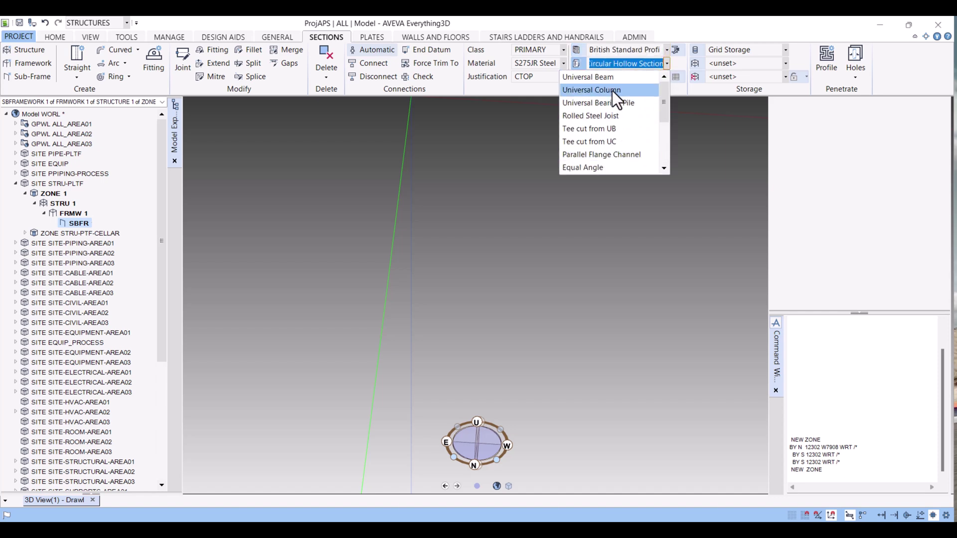
left_click(612, 90)
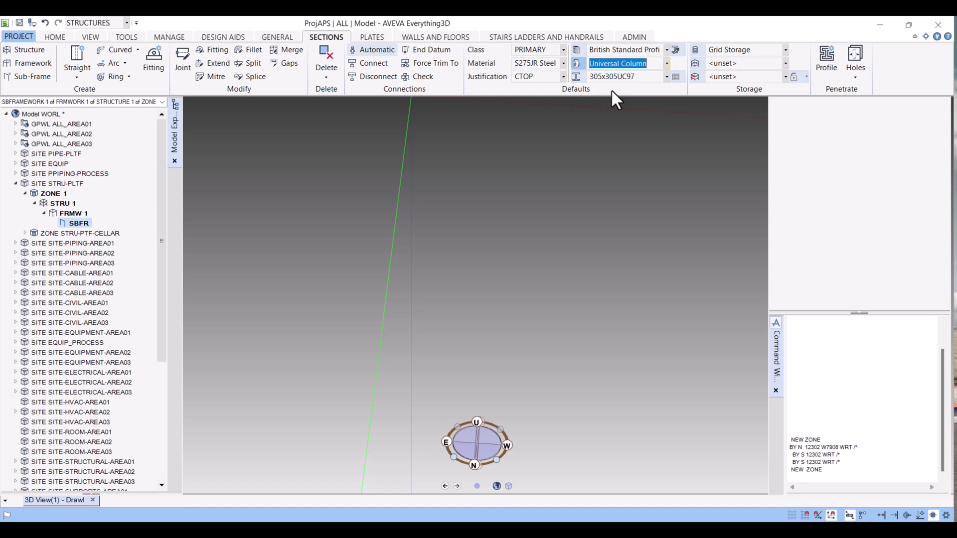
Step: Choose 305x305UC97 as the default Universal Column profile
left_click(667, 77)
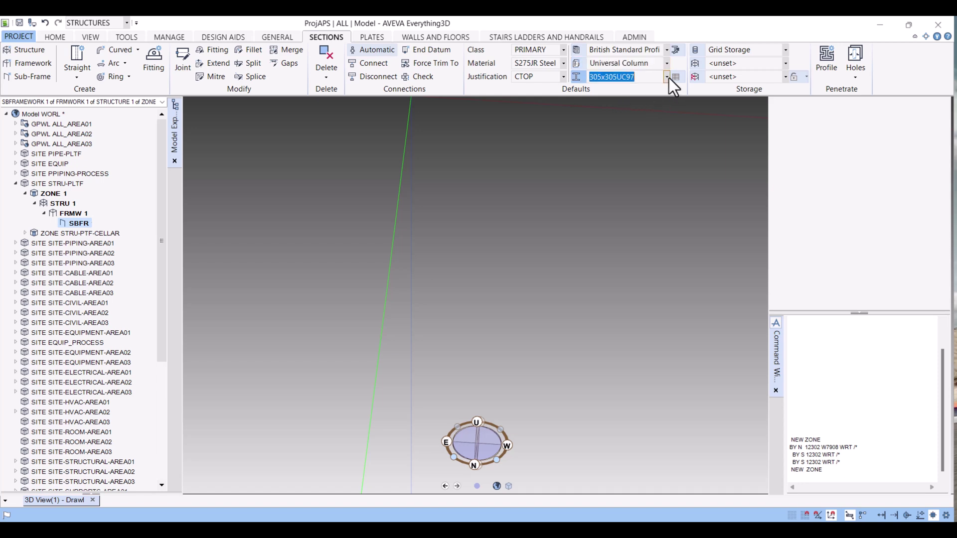
scroll(623, 135, "down", 1)
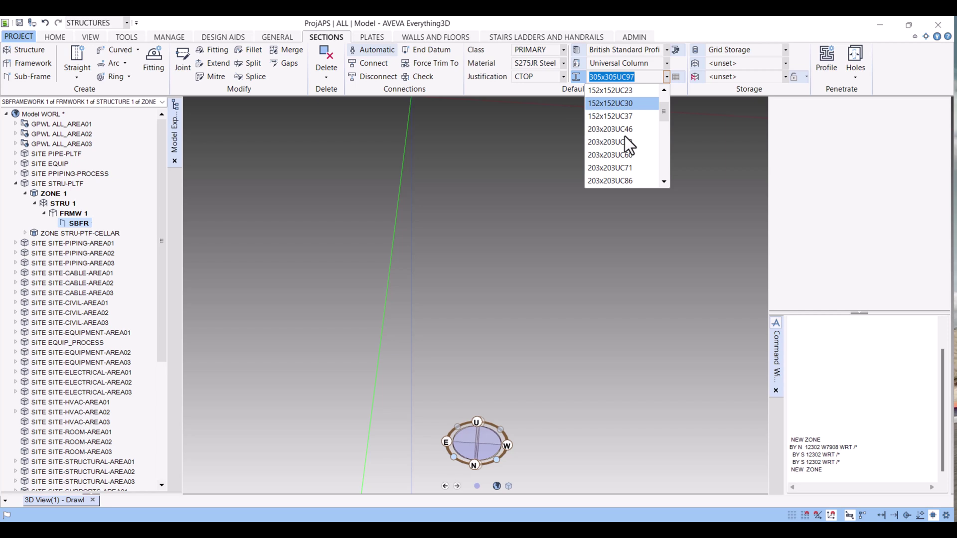
scroll(625, 138, "down", 3)
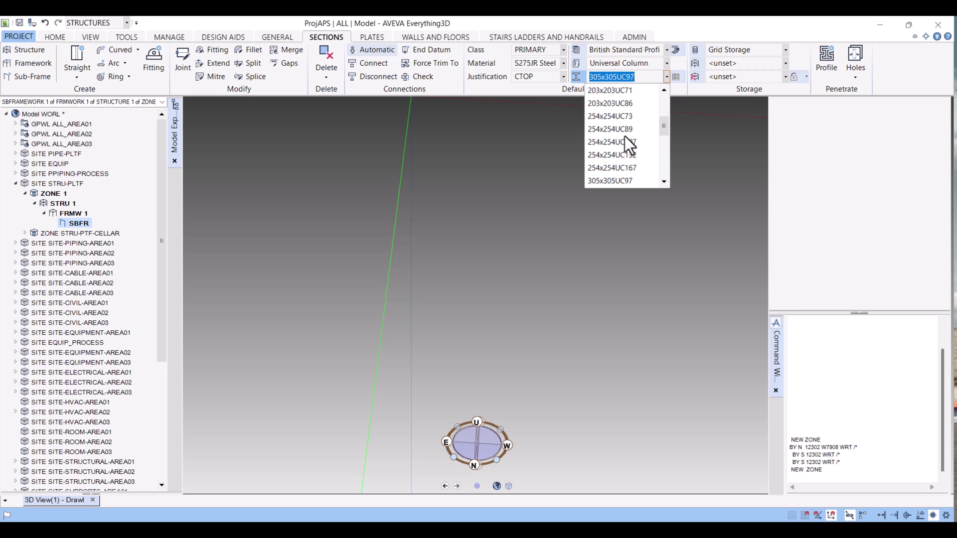
scroll(624, 136, "down", 3)
left_click(606, 116)
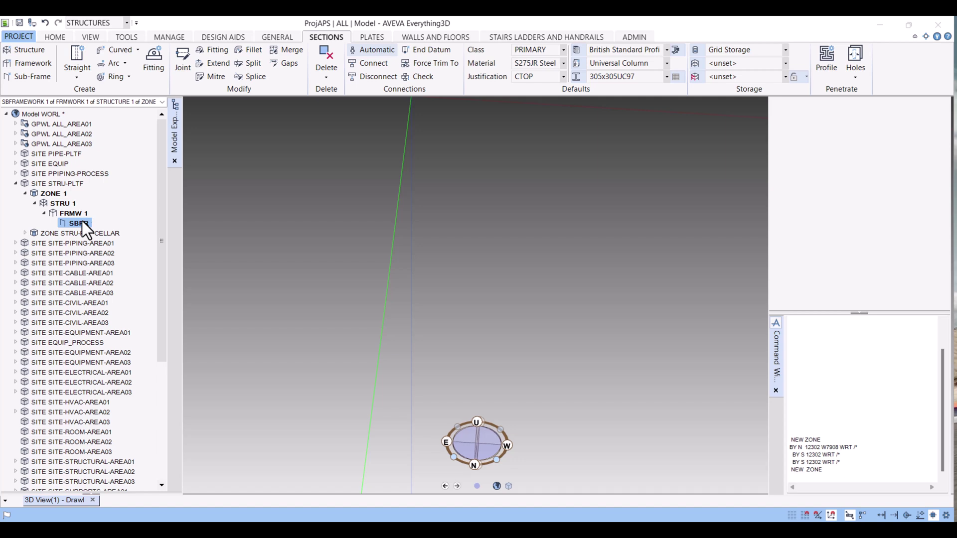
Step: Start a single straight section in plan view with its start point at about E -1451 mm, N 3758 mm, U 0 mm
left_click(76, 74)
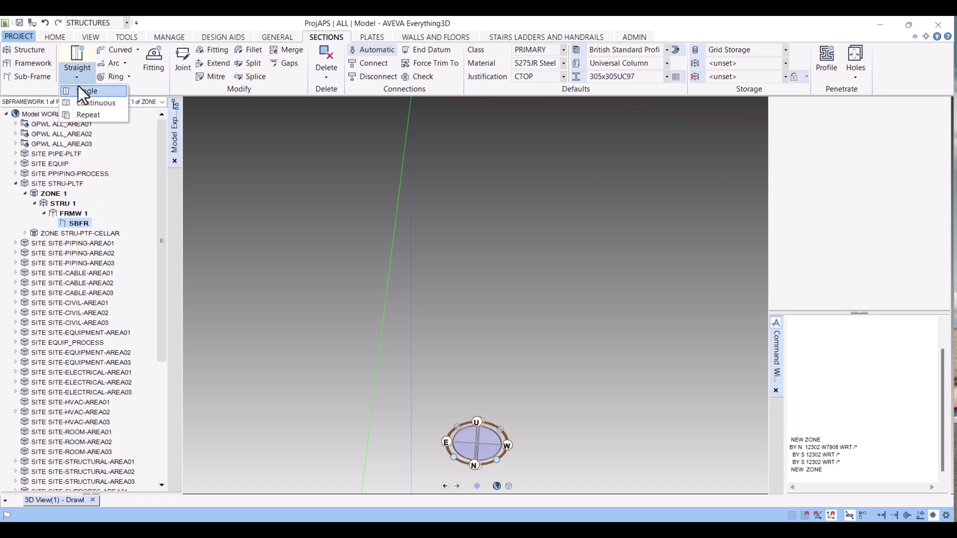
left_click(79, 91)
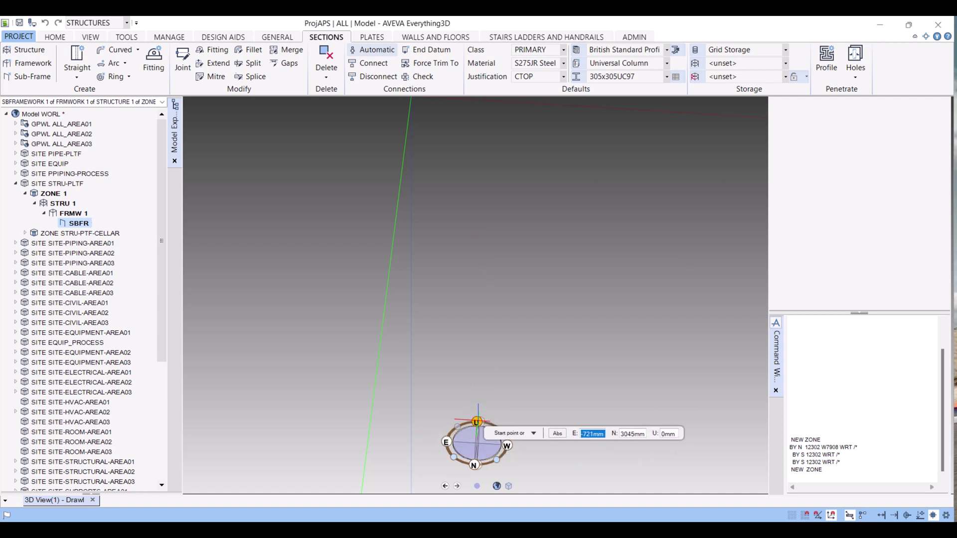
left_click(477, 423)
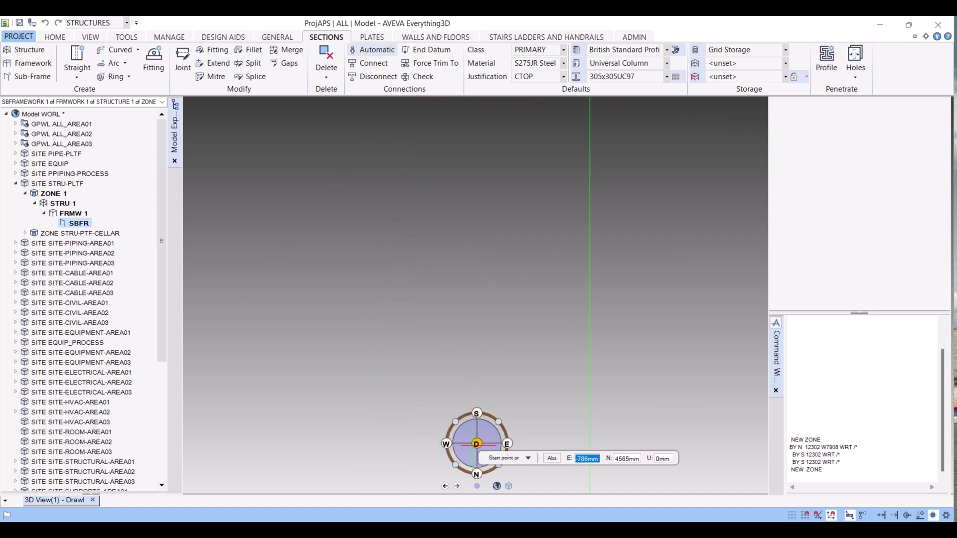
left_click(476, 459)
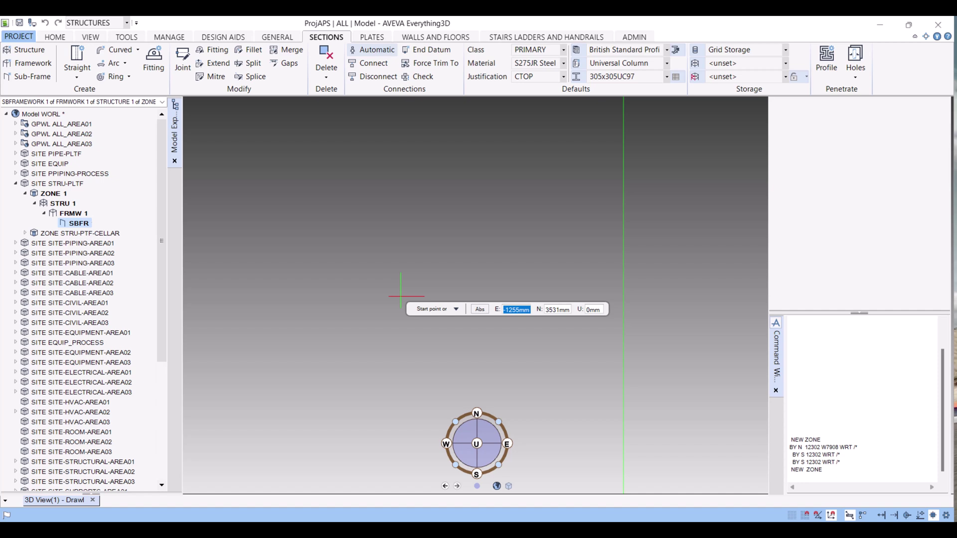
left_click(366, 256)
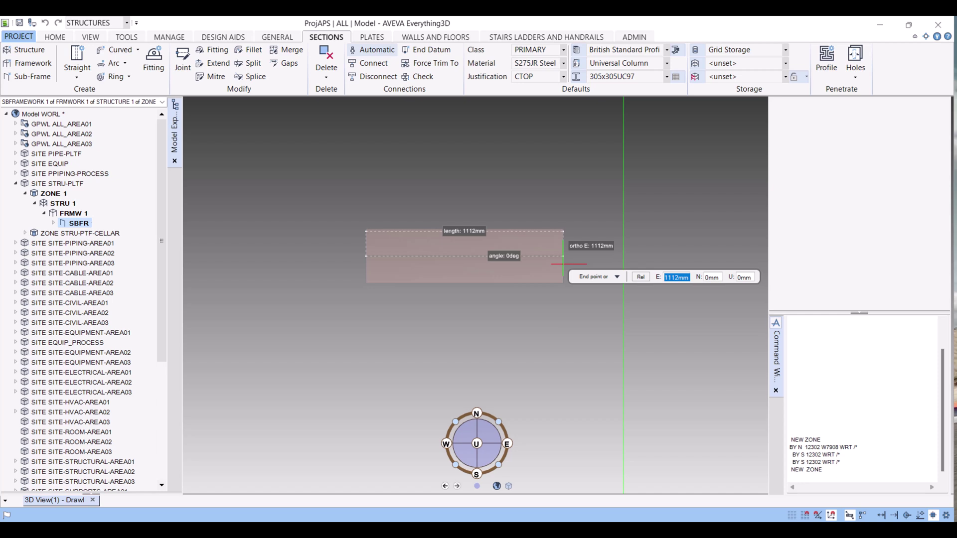
Step: Finish the first section with its end point 5000 mm east of the start point
type("500")
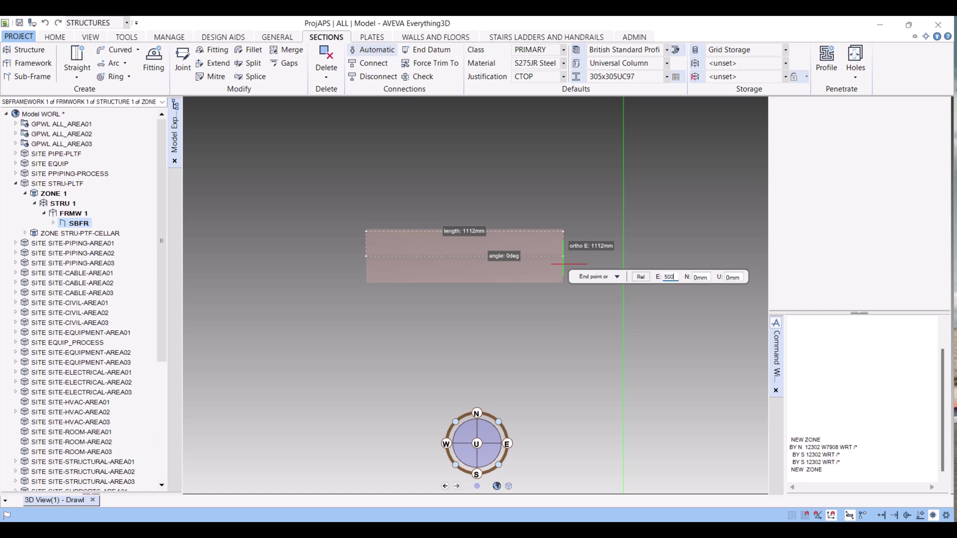
type("0")
key("Tab")
key("Tab")
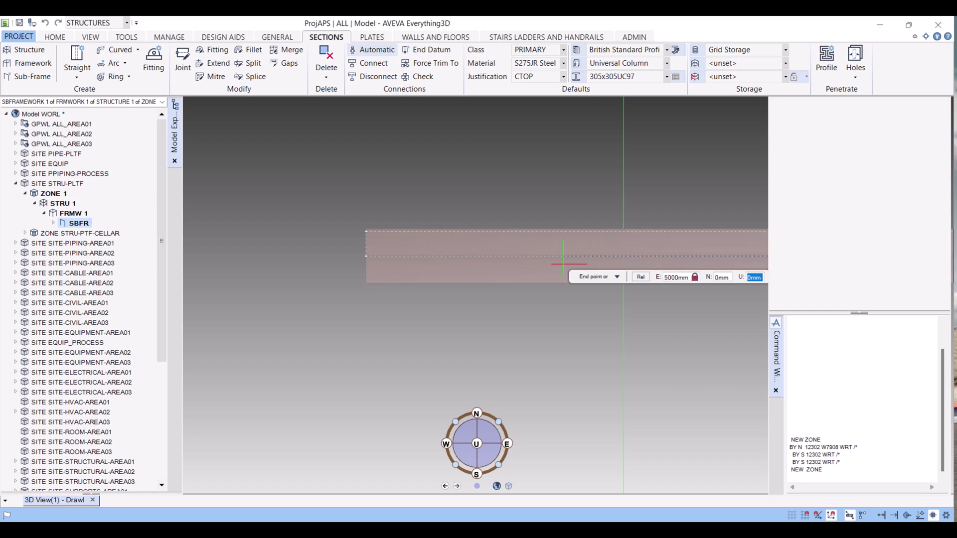
key("Return")
scroll(562, 264, "down", 5)
middle_click_drag(576, 309, 591, 145)
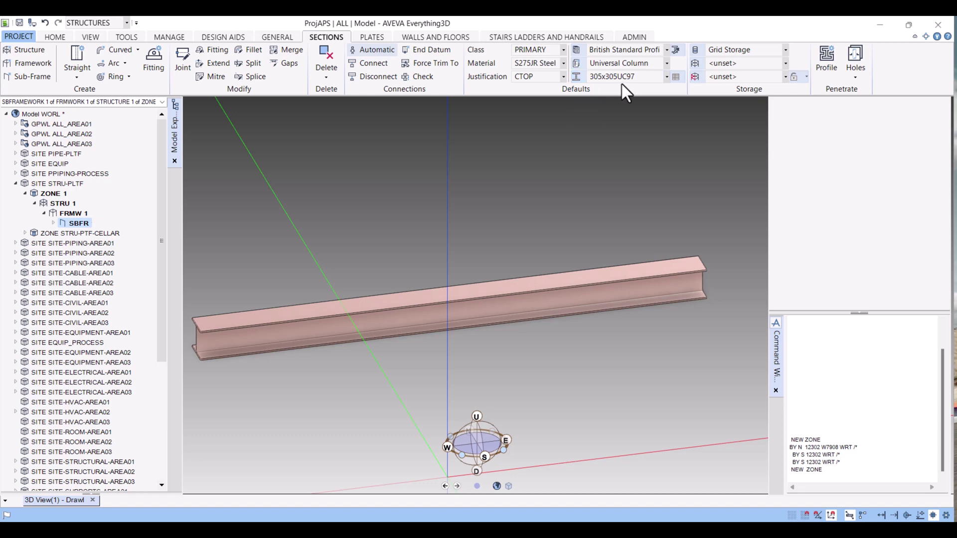
Step: Start a second single straight section at the CTOP point on the first beam's start end
middle_click_drag(391, 346, 294, 268)
left_click(74, 78)
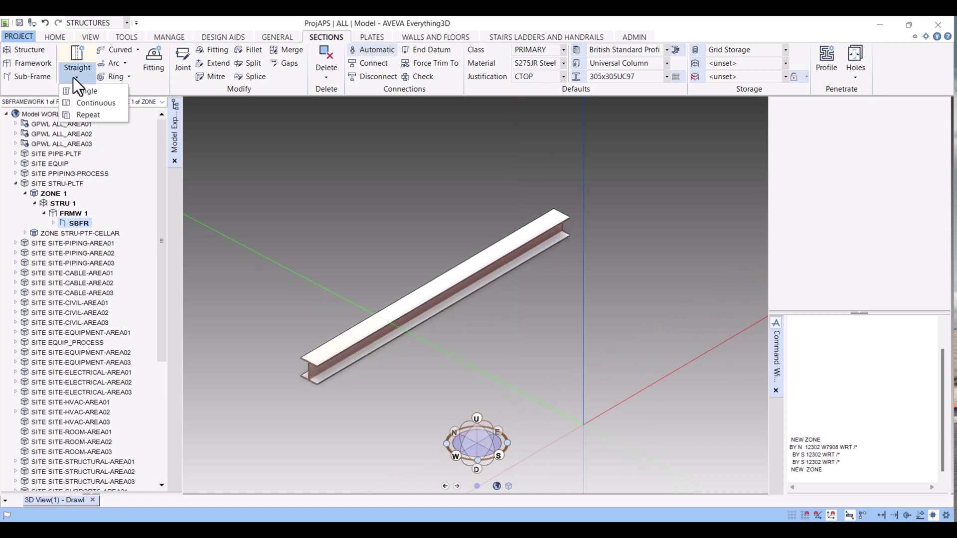
left_click(83, 91)
scroll(312, 379, "up", 5)
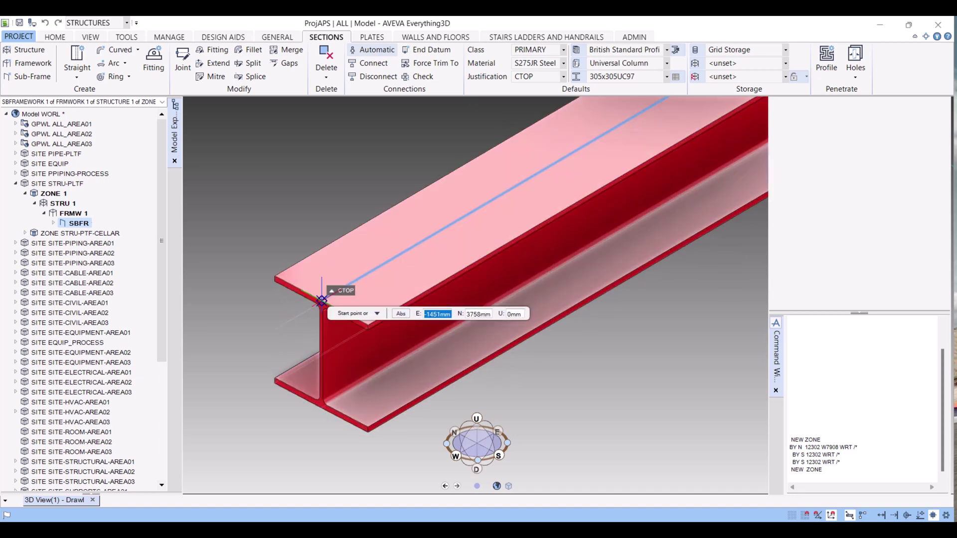
left_click(322, 301)
scroll(322, 301, "down", 4)
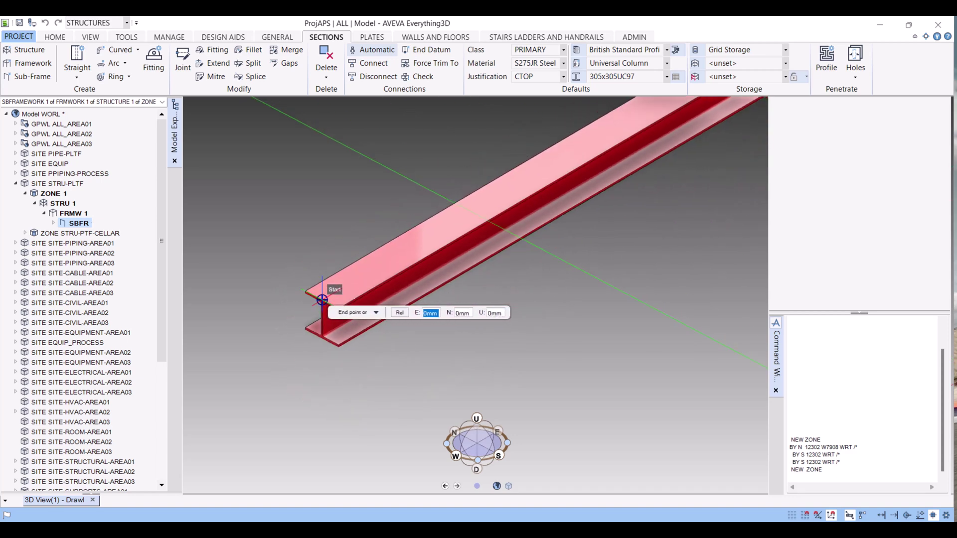
scroll(291, 184, "down", 1)
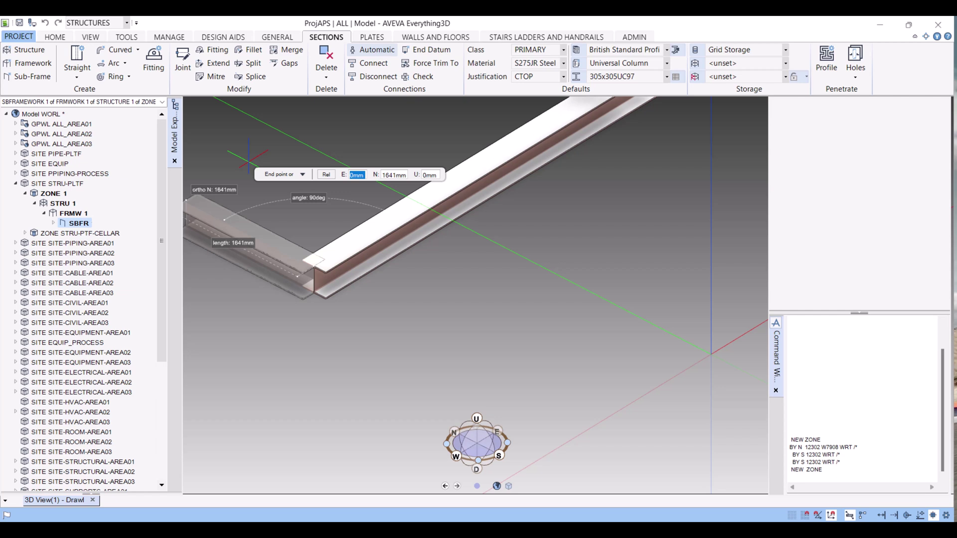
Step: Finish the second section with its end point 5000 mm north of the shared corner
key("Tab")
type("5000")
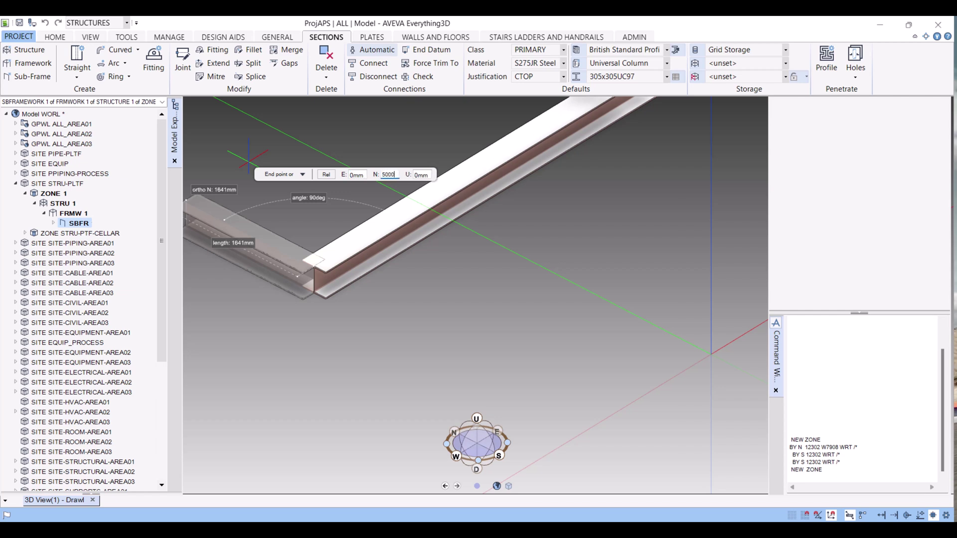
key("Tab")
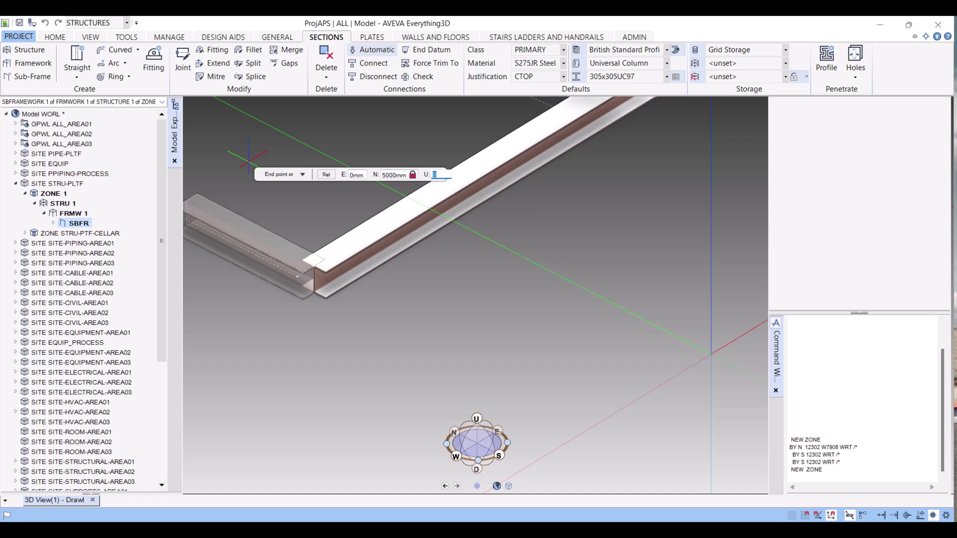
key("Return")
Step: Start a third single straight section at the CTOP point on the second beam's free north end
scroll(374, 360, "down", 5)
middle_click_drag(312, 278, 435, 297, "shift")
scroll(299, 278, "up", 5)
middle_click_drag(299, 278, 289, 305)
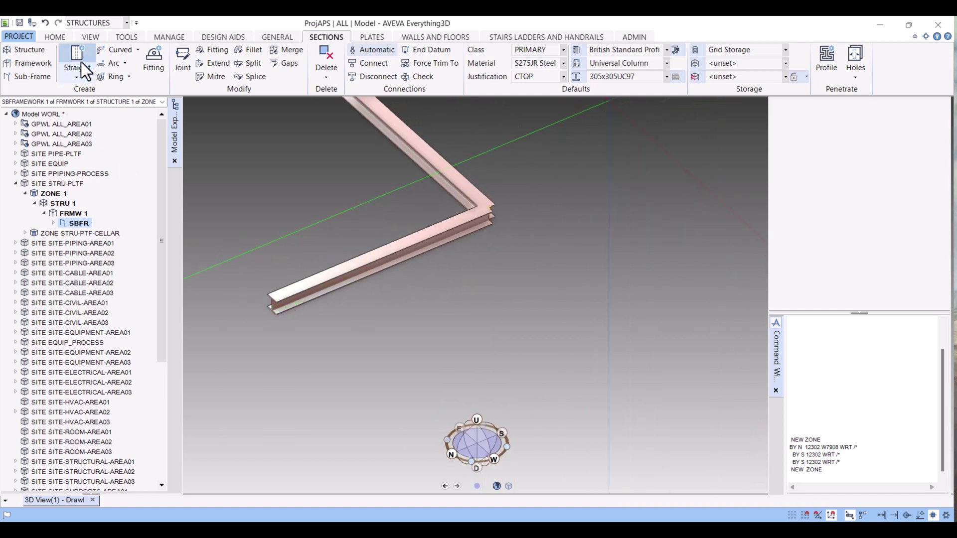
left_click(73, 77)
left_click(79, 90)
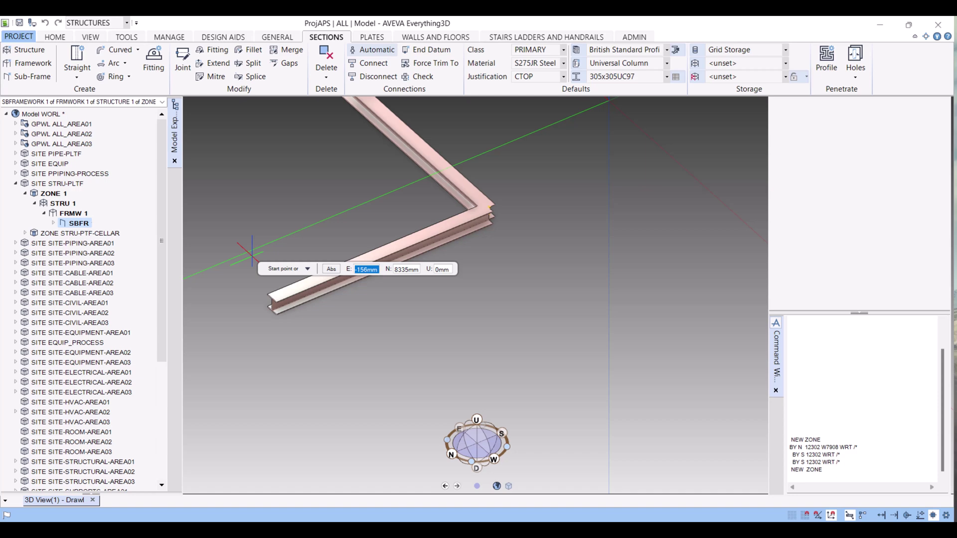
scroll(255, 295, "up", 3)
scroll(254, 296, "up", 4)
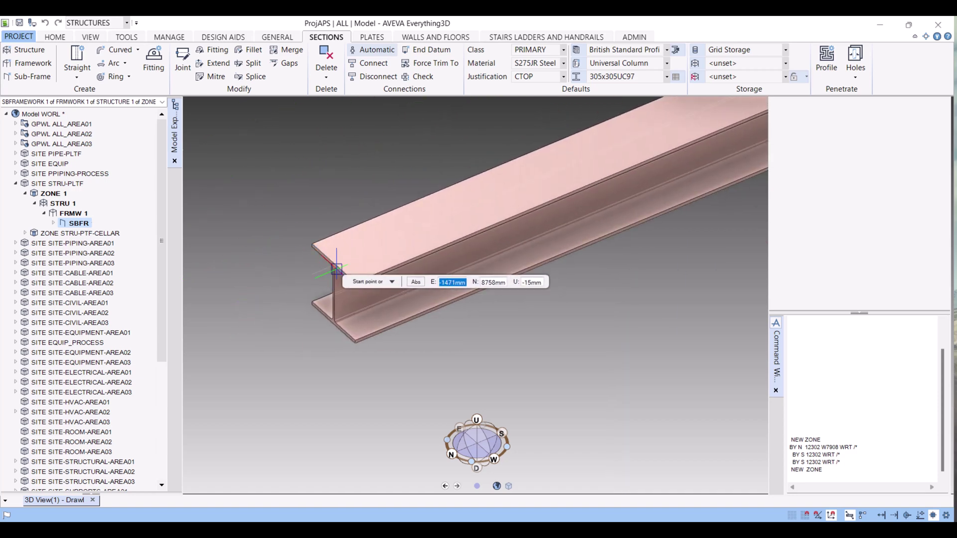
scroll(314, 272, "up", 3)
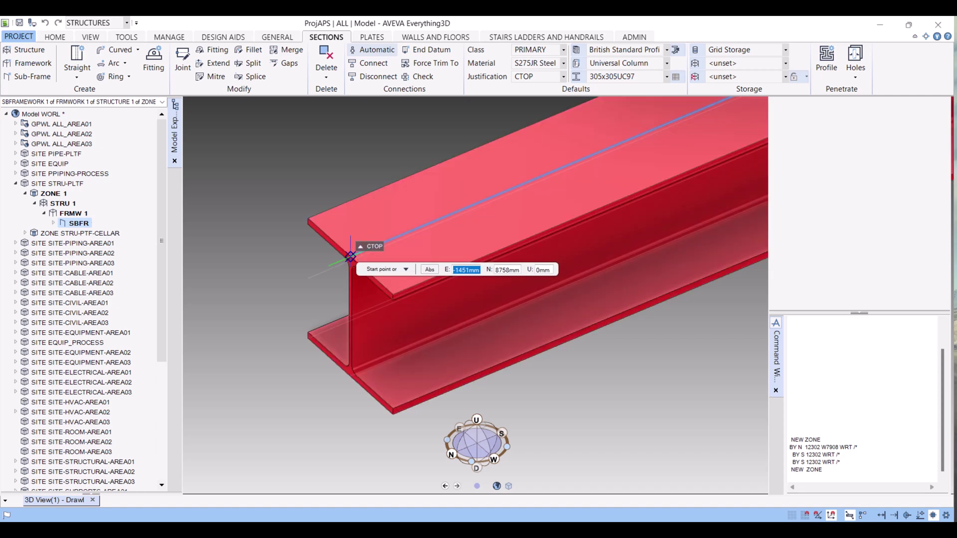
left_click(350, 256)
Step: Finish the third section with its end point 5000 mm east of the second beam's north end
scroll(274, 148, "down", 3)
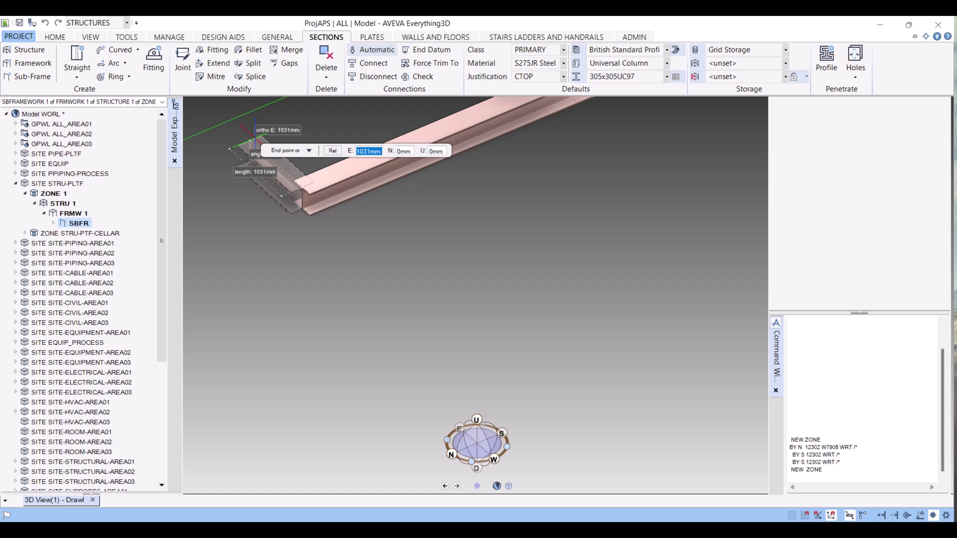
type("5000")
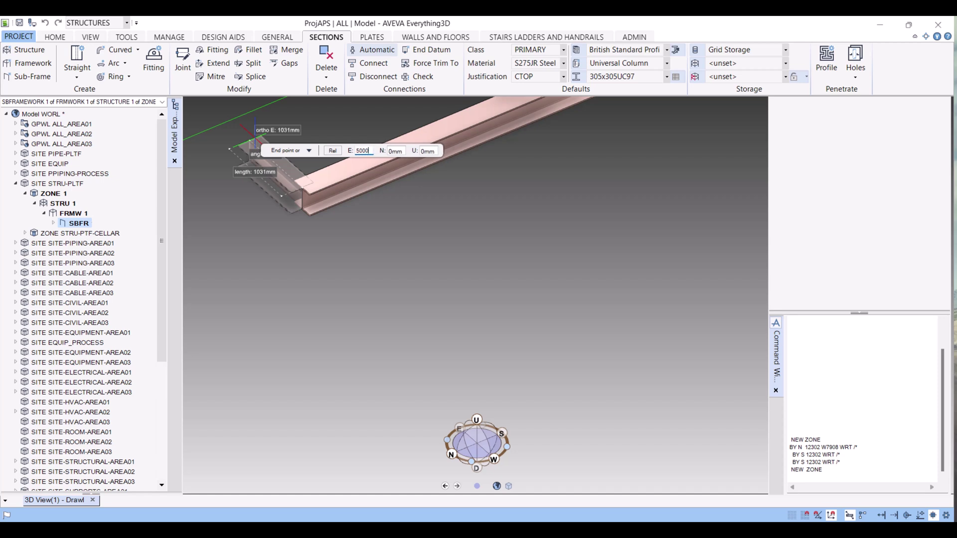
key("Tab")
key("Tab")
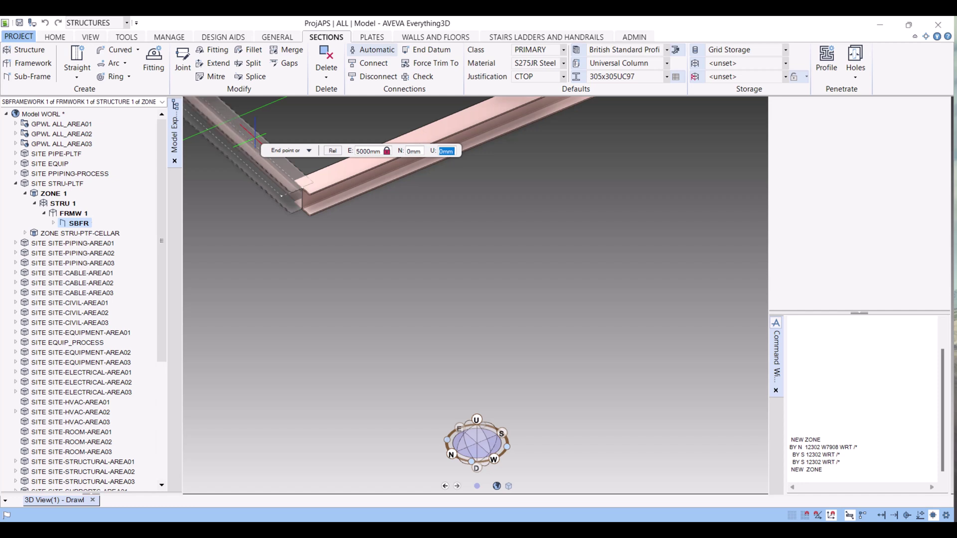
key("Tab")
key("Return")
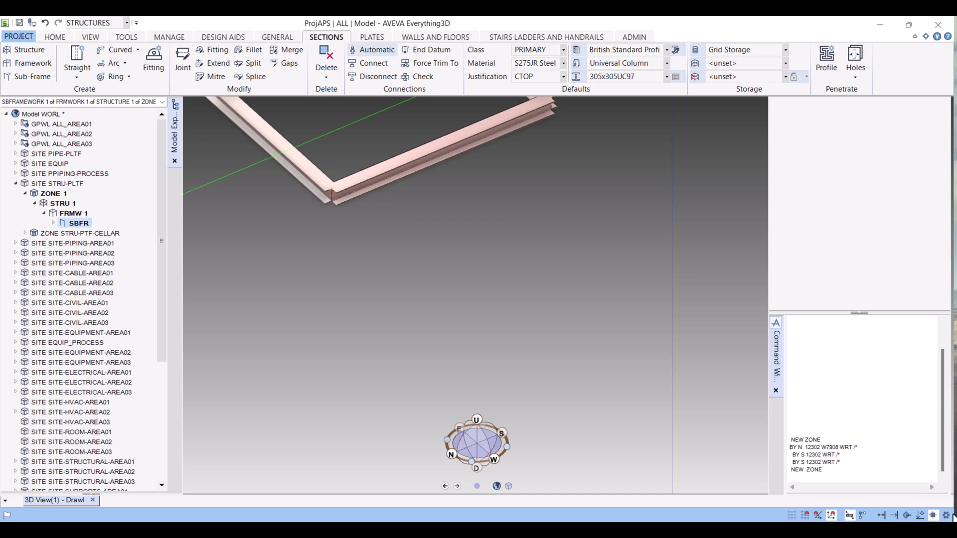
Step: Review the object snapping settings for elements and accept them as they are
left_click(946, 515)
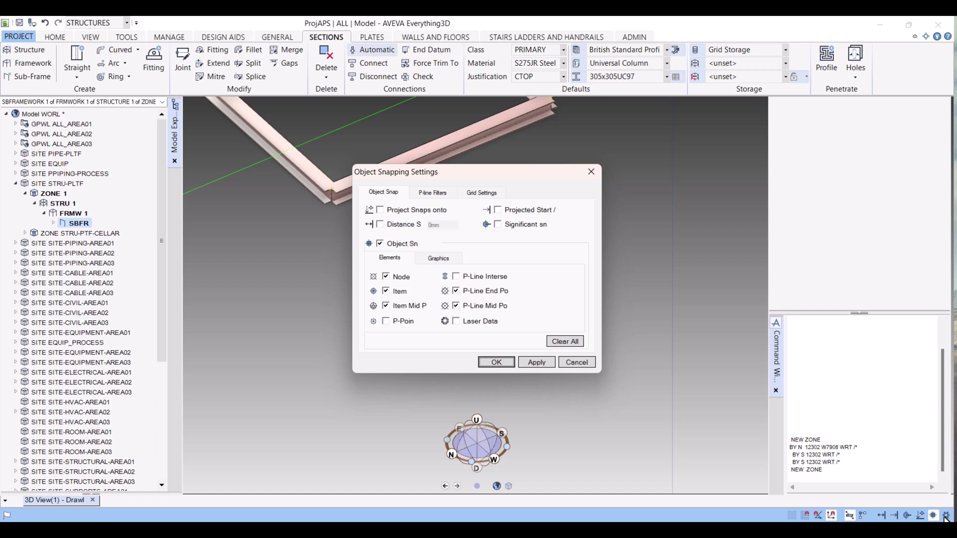
left_click(495, 362)
Step: Start a fourth single straight section at the CTOP point on the third beam's free east end
scroll(452, 263, "down", 3)
scroll(452, 262, "down", 3)
scroll(397, 173, "up", 5)
middle_click_drag(371, 254, 430, 258)
scroll(430, 258, "up", 4)
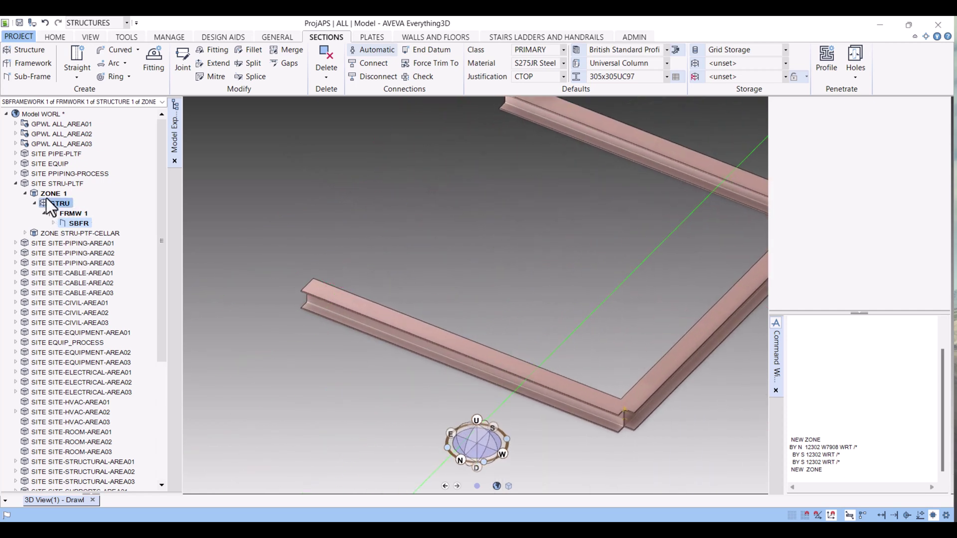
left_click(77, 73)
left_click(82, 91)
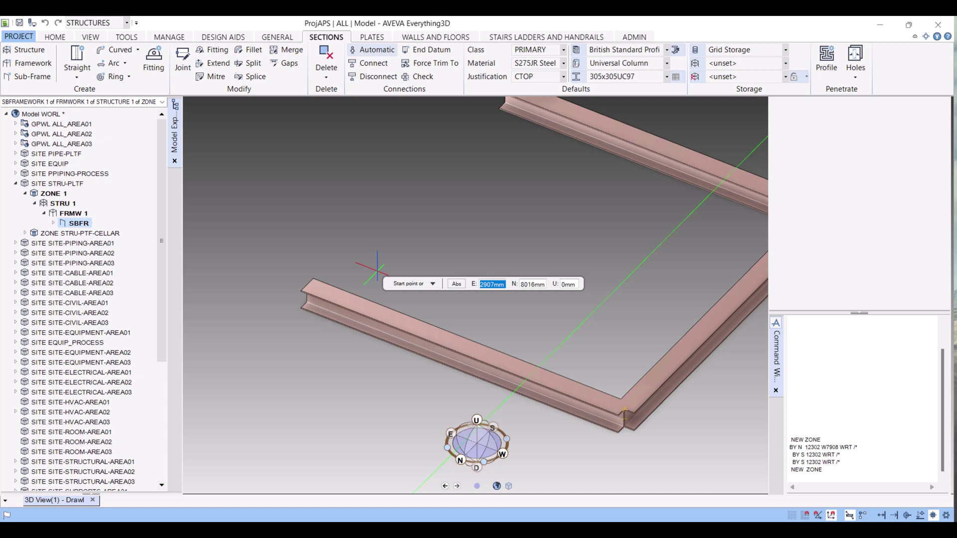
scroll(314, 282, "up", 5)
scroll(304, 282, "up", 2)
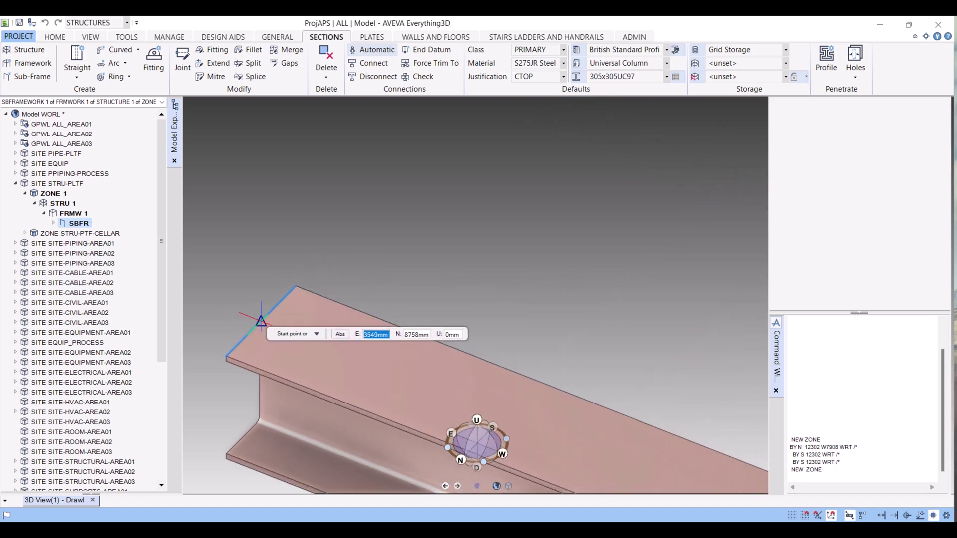
scroll(301, 87, "down", 3)
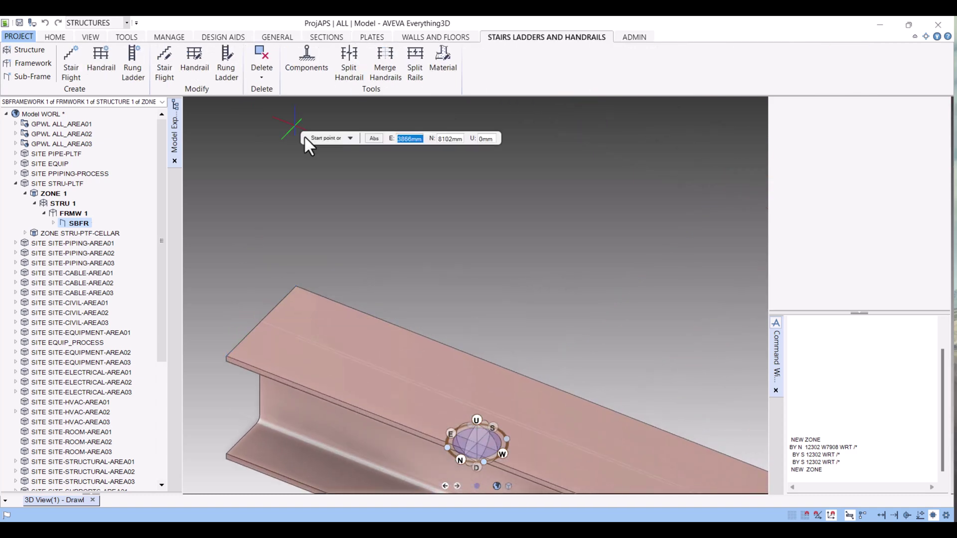
scroll(319, 215, "down", 3)
middle_click_drag(328, 254, 504, 235)
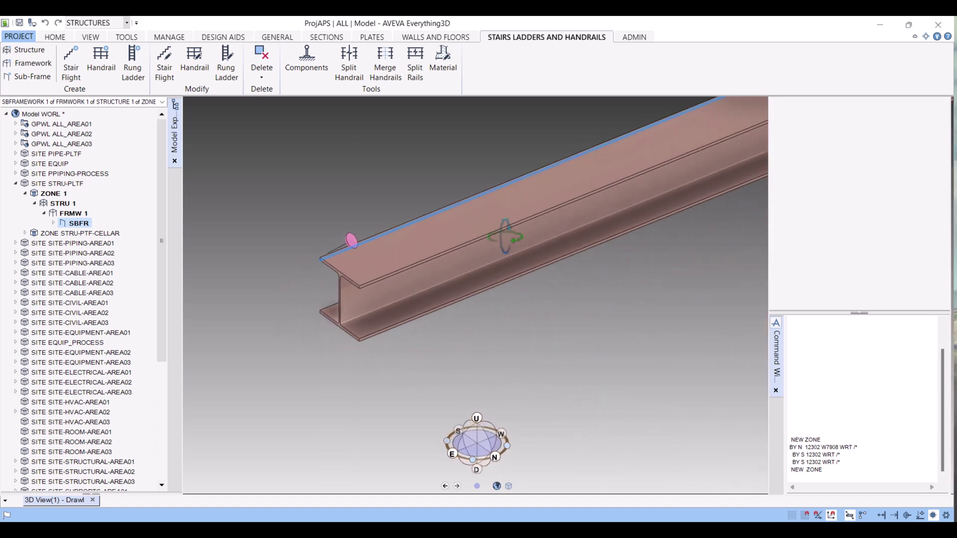
scroll(292, 273, "up", 2)
scroll(309, 272, "up", 3)
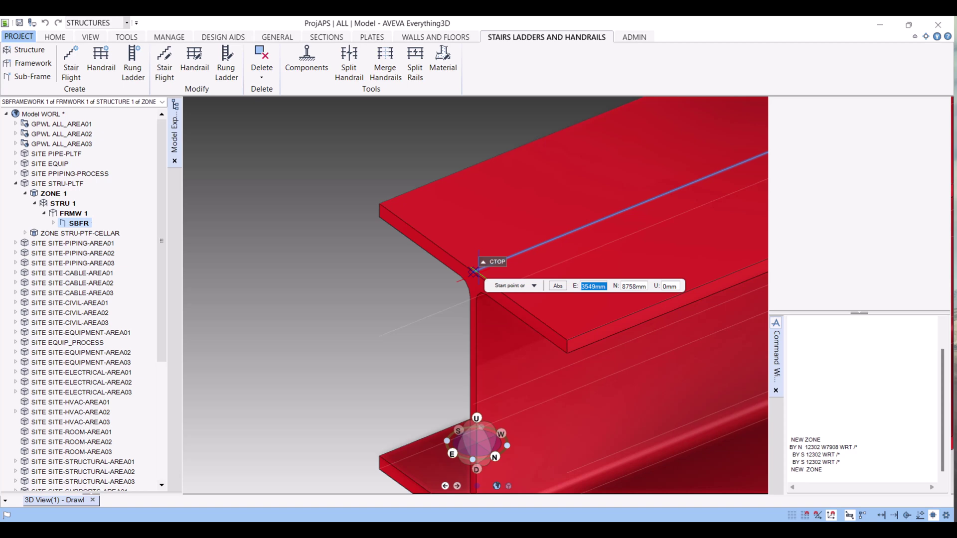
left_click(474, 272)
Step: Close the square frame by ending the fourth section at a relative N offset of -5000 mm
scroll(479, 294, "down", 5)
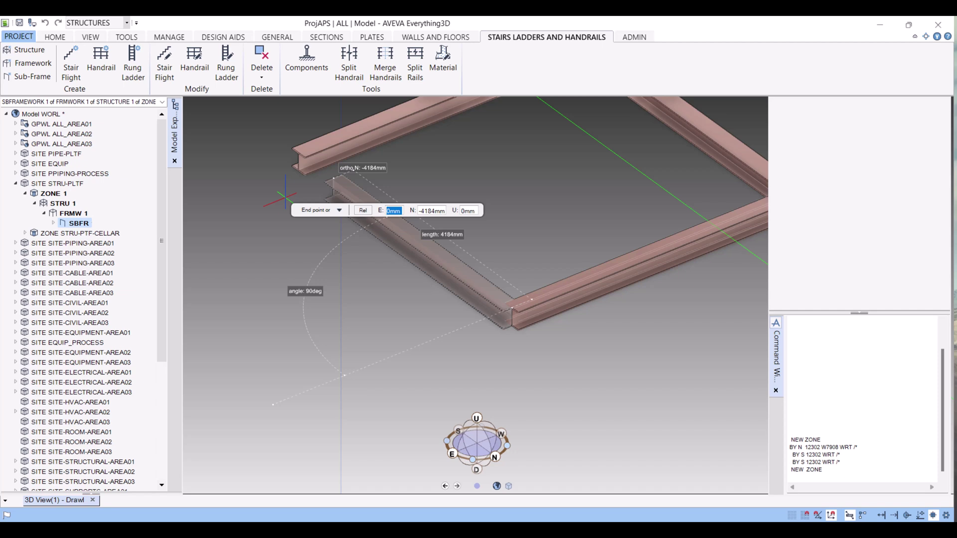
key("Tab")
type("-5000")
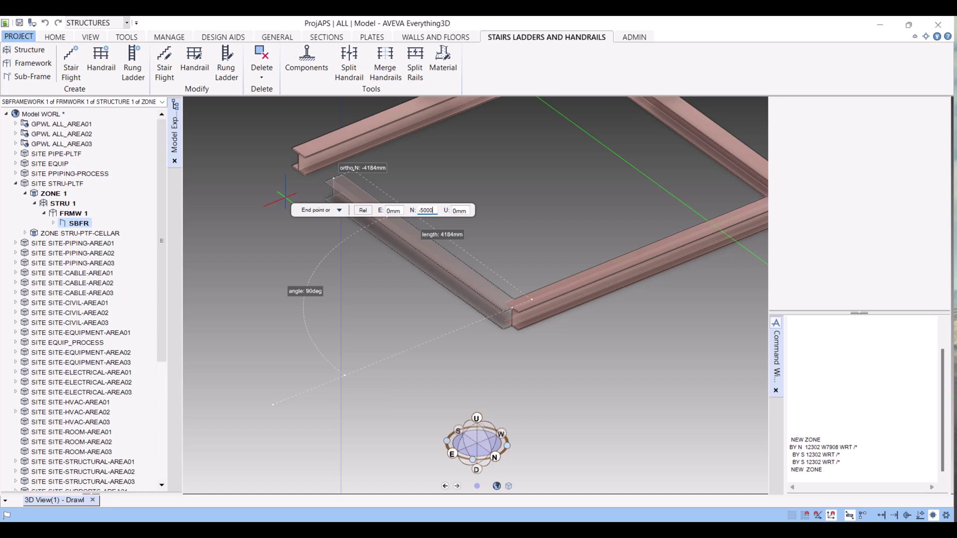
key("Tab")
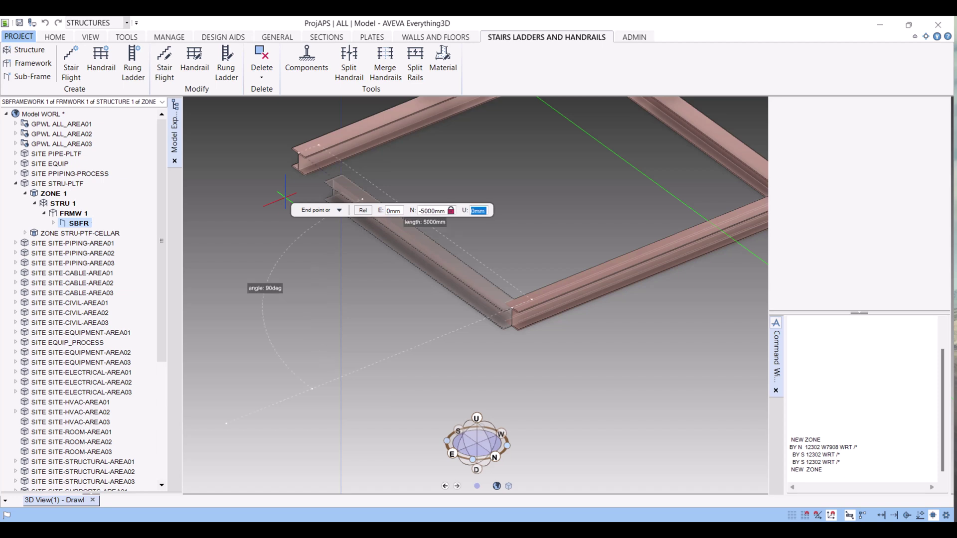
key("Return")
Step: Bring back the section modelling tools and inspect the whole square frame from several angles
scroll(284, 197, "down", 3)
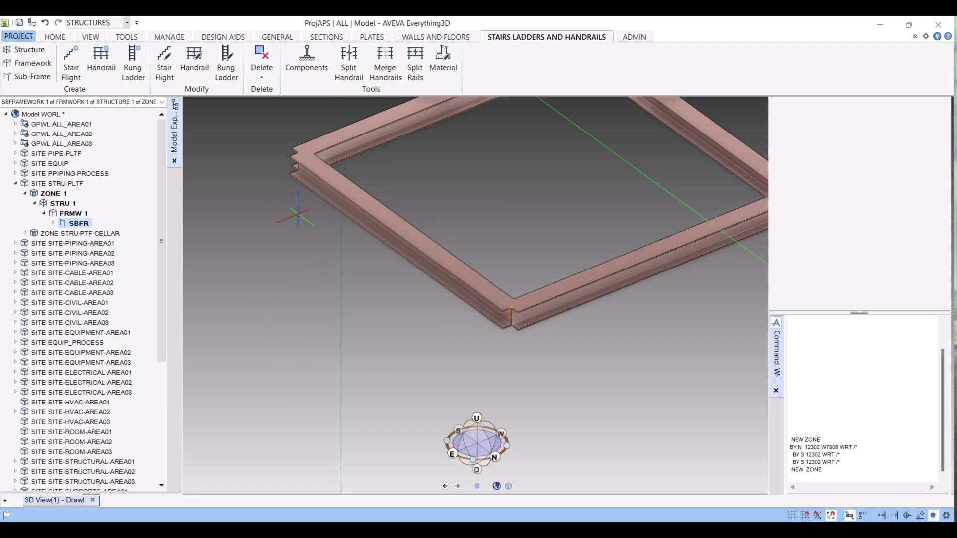
scroll(523, 254, "down", 2)
middle_click_drag(523, 255, 568, 257)
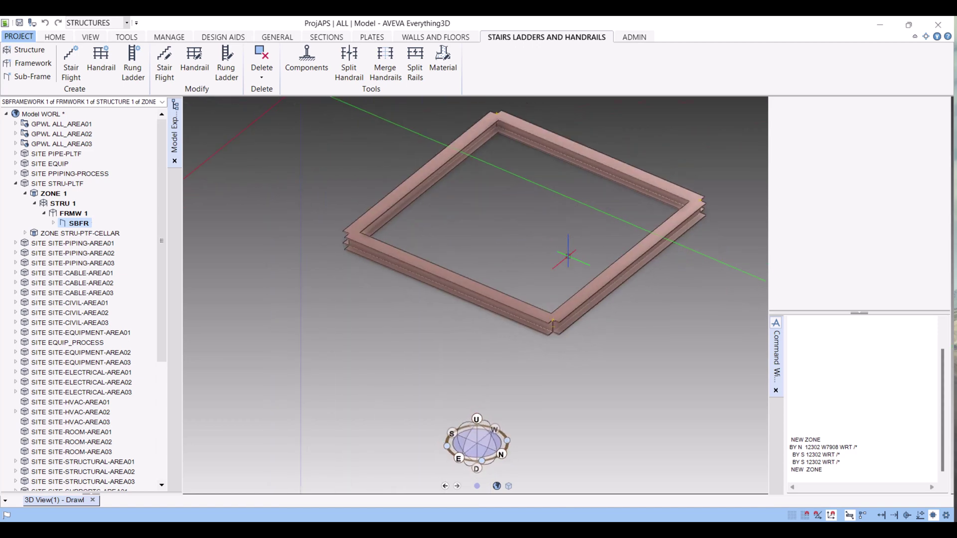
left_click(332, 37)
middle_click_drag(726, 261, 593, 234)
scroll(578, 244, "up", 5)
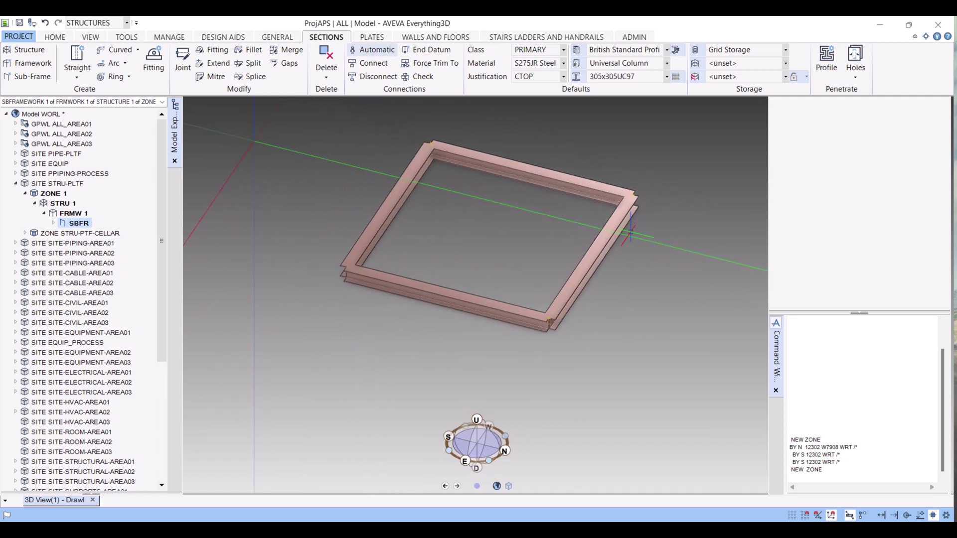
Step: Collapse FRMW 1 in the model tree and create a second, unnamed framework under STRU 1
left_click(44, 213)
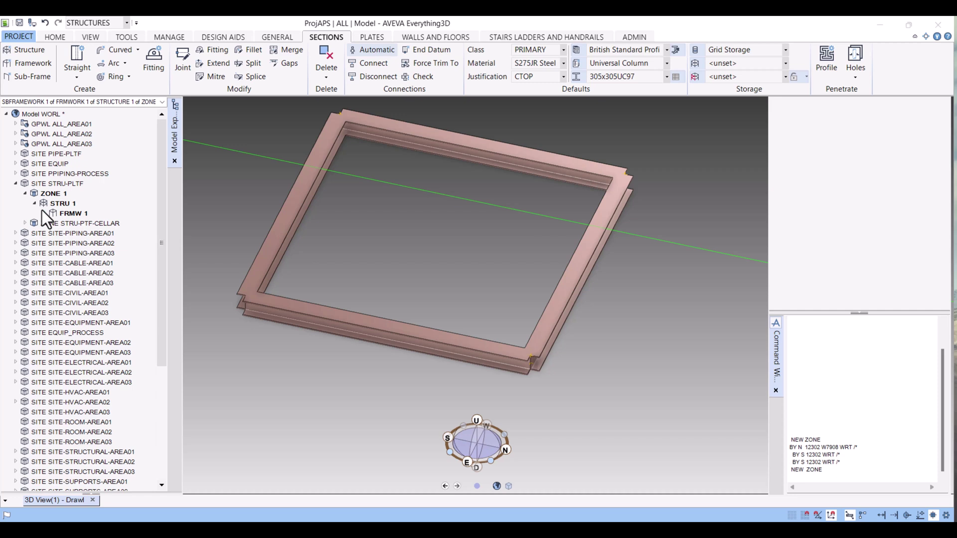
left_click(34, 66)
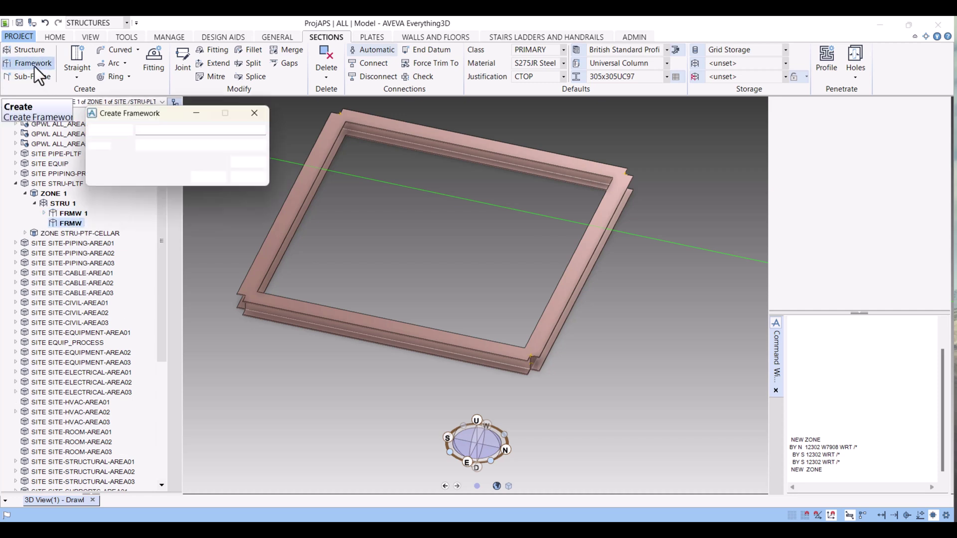
left_click(207, 177)
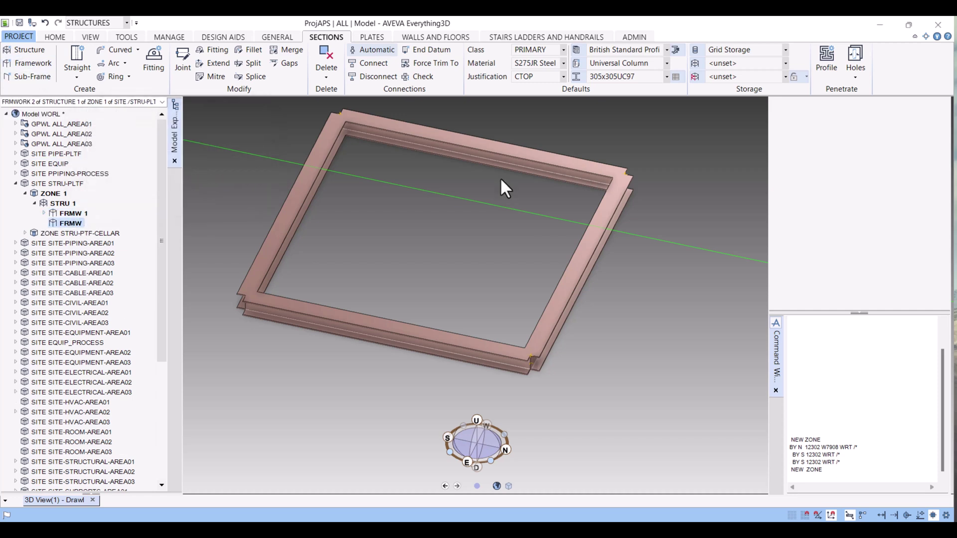
Step: Set the default section profile to Circular Hollow Section, size CHS323.9x12.5
left_click(666, 64)
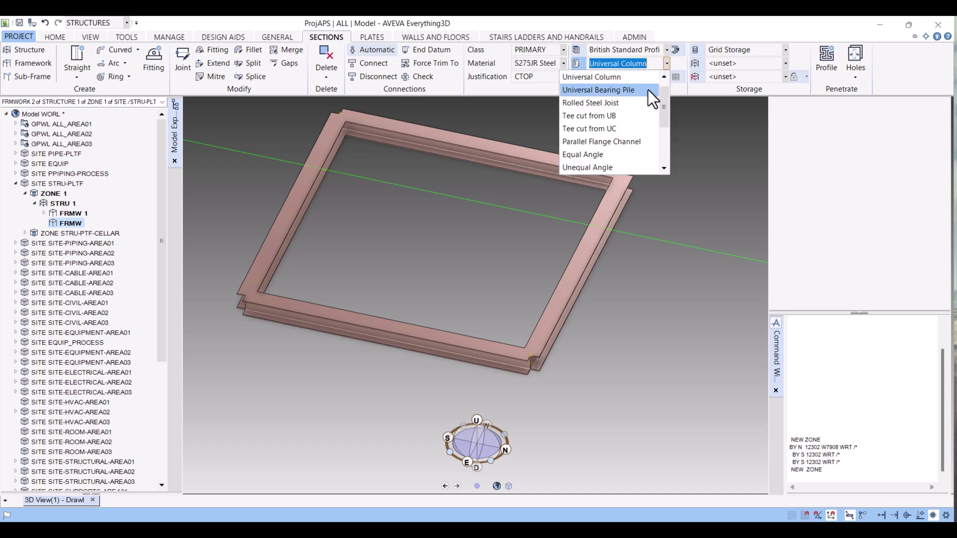
scroll(647, 121, "down", 1)
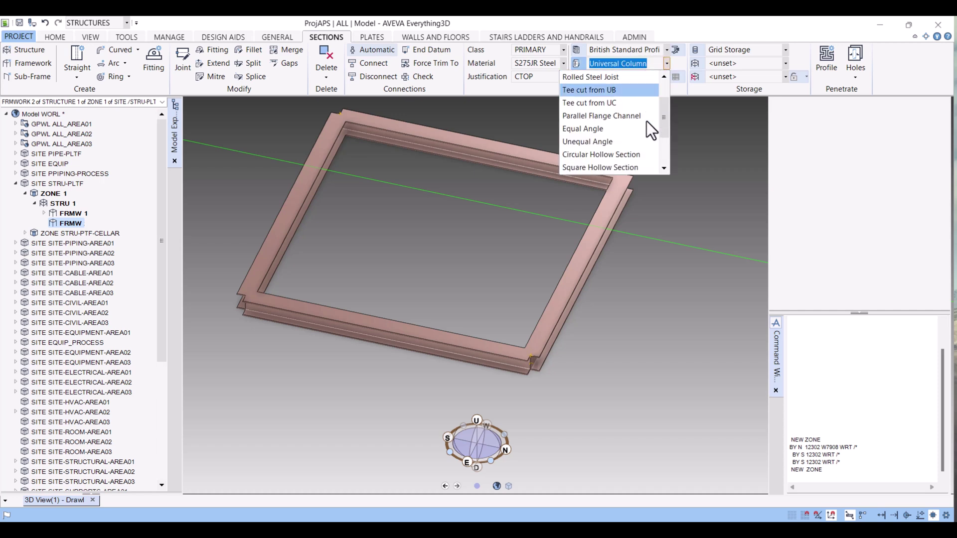
left_click(615, 157)
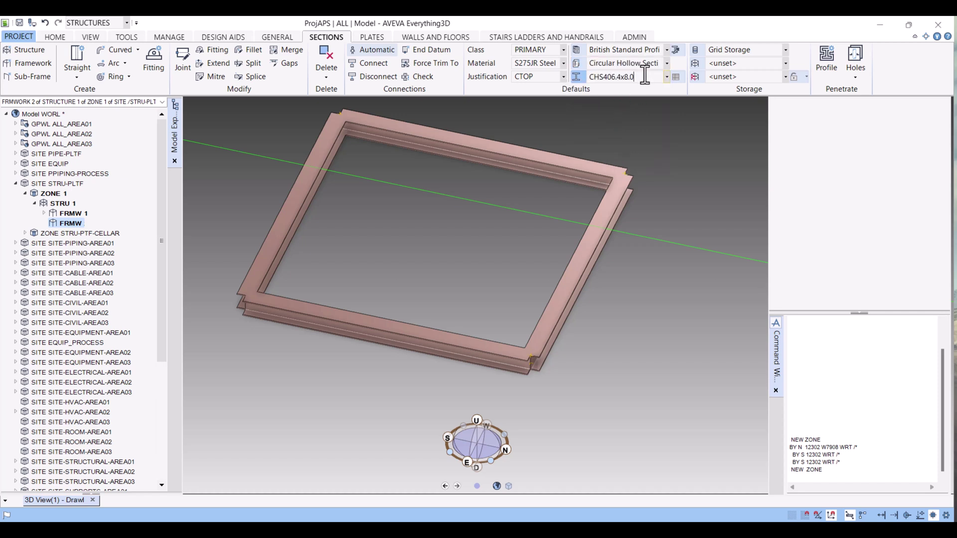
left_click(667, 76)
left_click(667, 75)
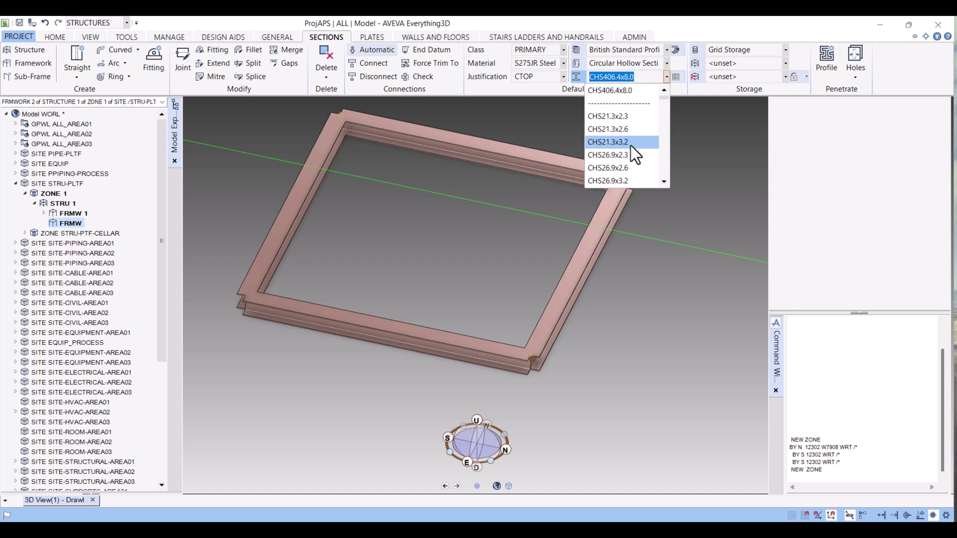
left_click_drag(662, 112, 663, 135)
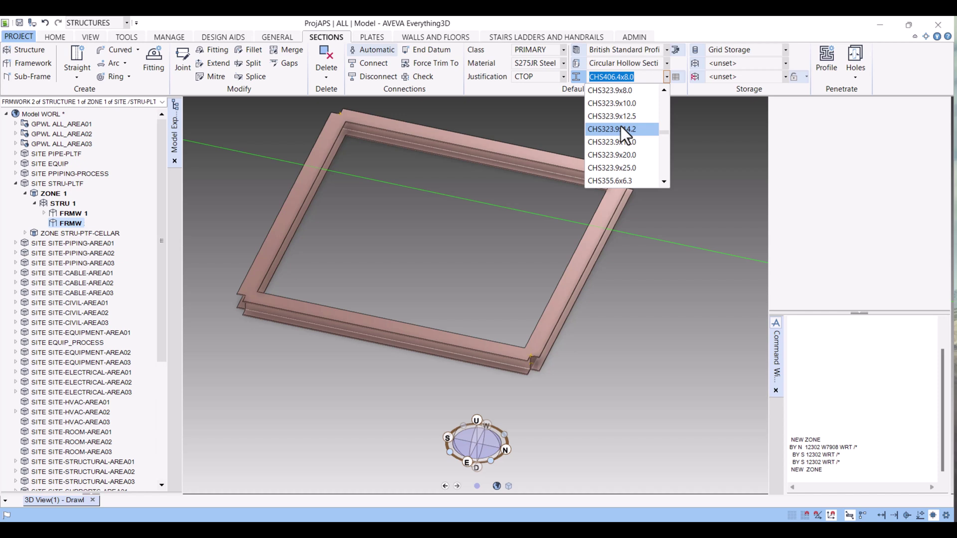
left_click(615, 115)
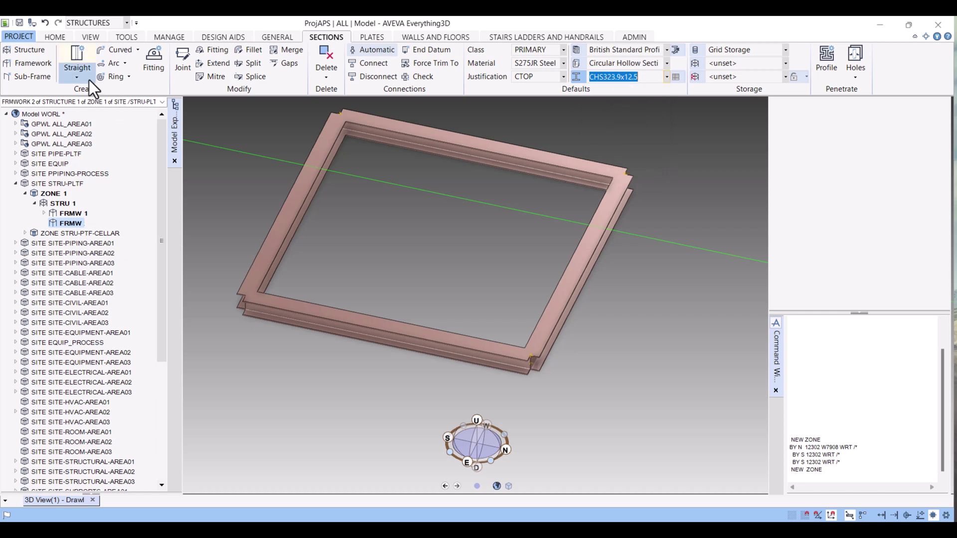
Step: Start a single straight section at the CTOP point on the beam end at the square frame's northeast corner
left_click(76, 78)
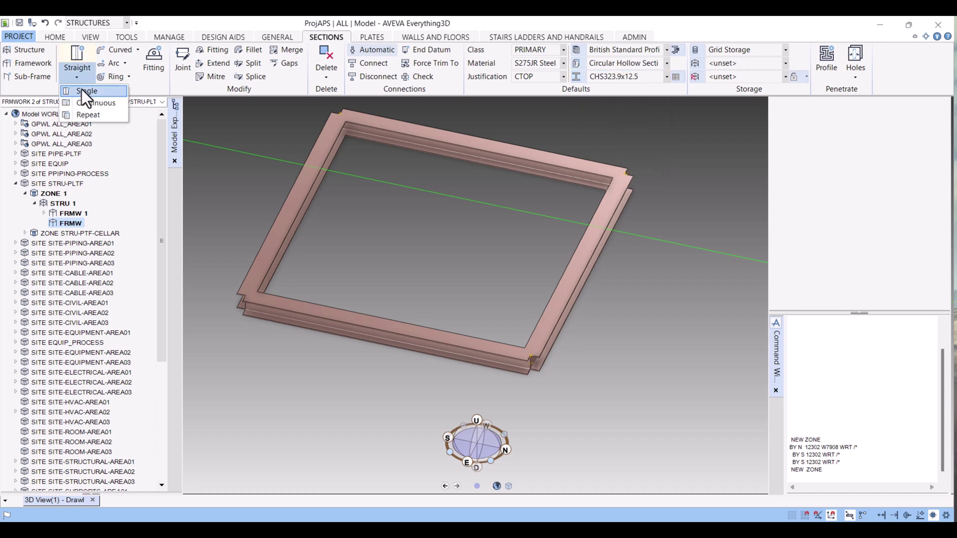
left_click(82, 91)
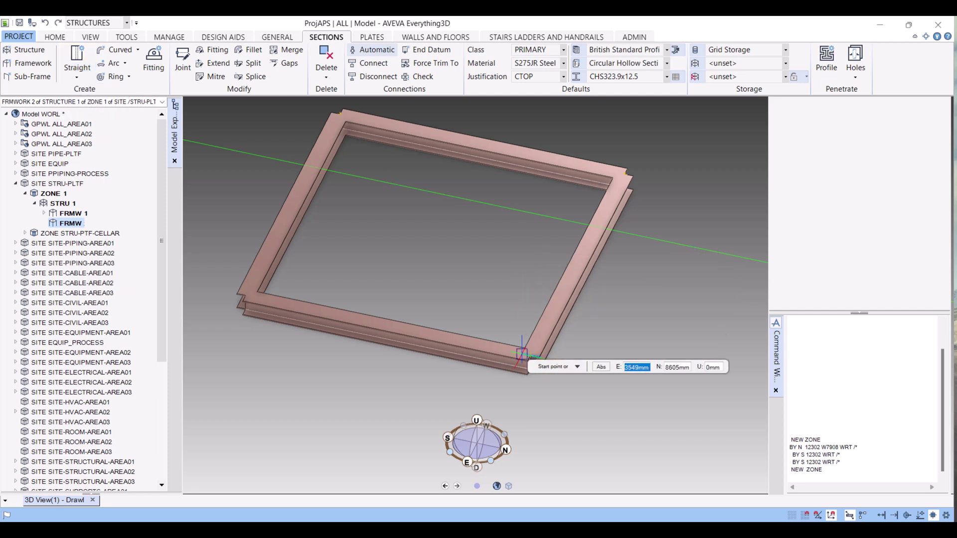
scroll(535, 374, "up", 5)
scroll(537, 378, "up", 3)
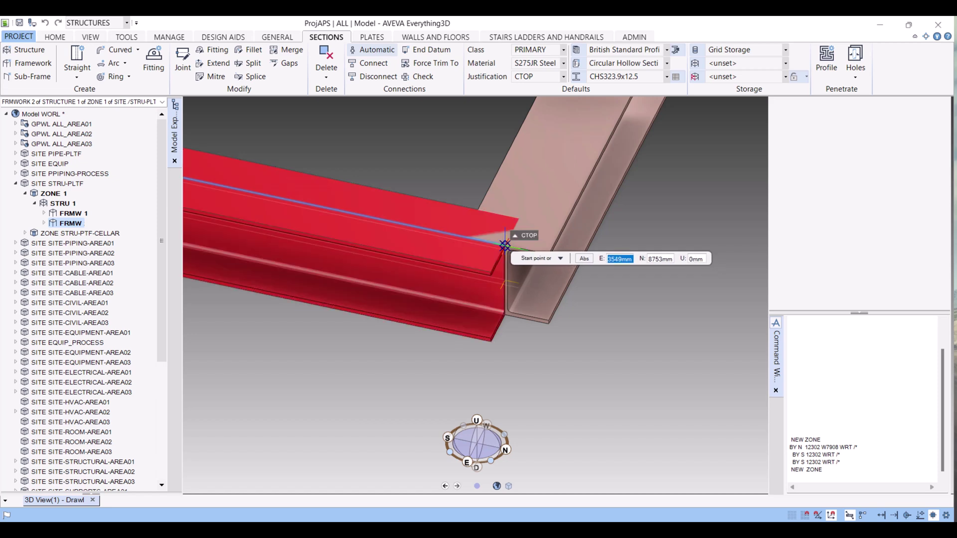
left_click(505, 245)
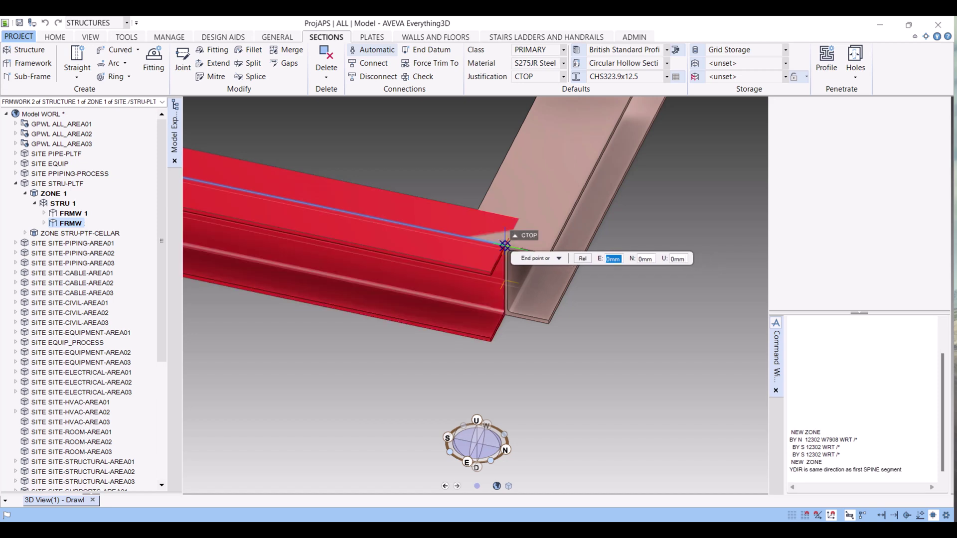
Step: Lock the circular section's relative end point offsets at E 0 mm and N 0 mm for a vertical column
scroll(505, 246, "down", 1)
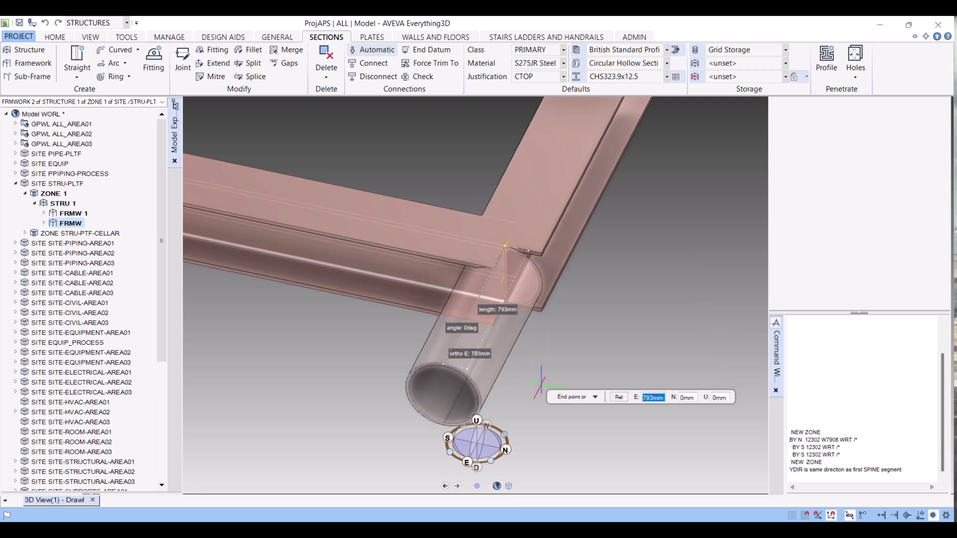
type("0")
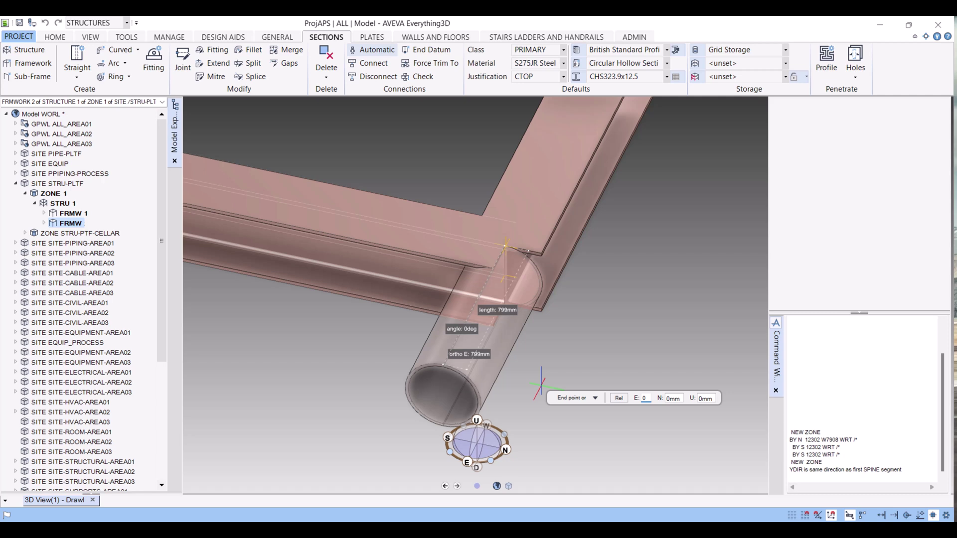
key("Tab")
type("0")
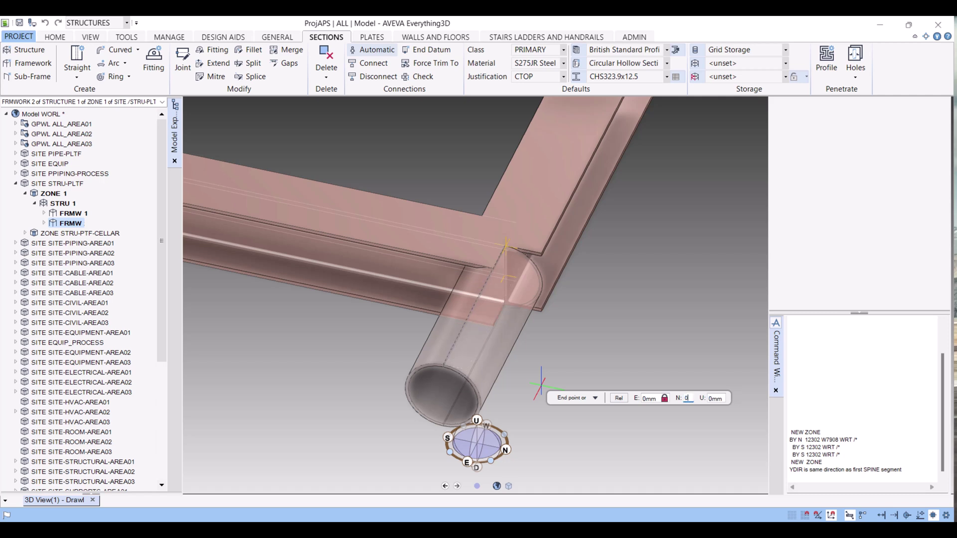
key("Tab")
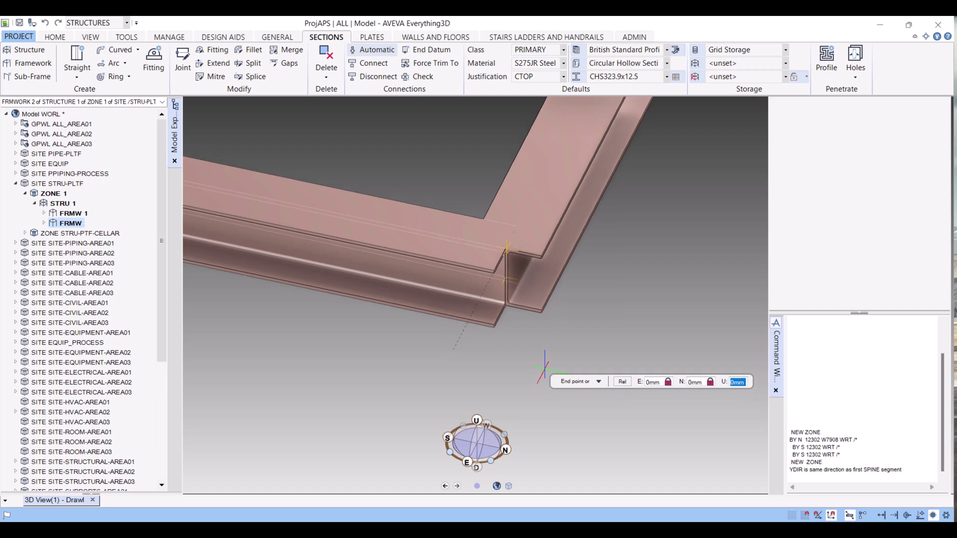
scroll(545, 370, "down", 2)
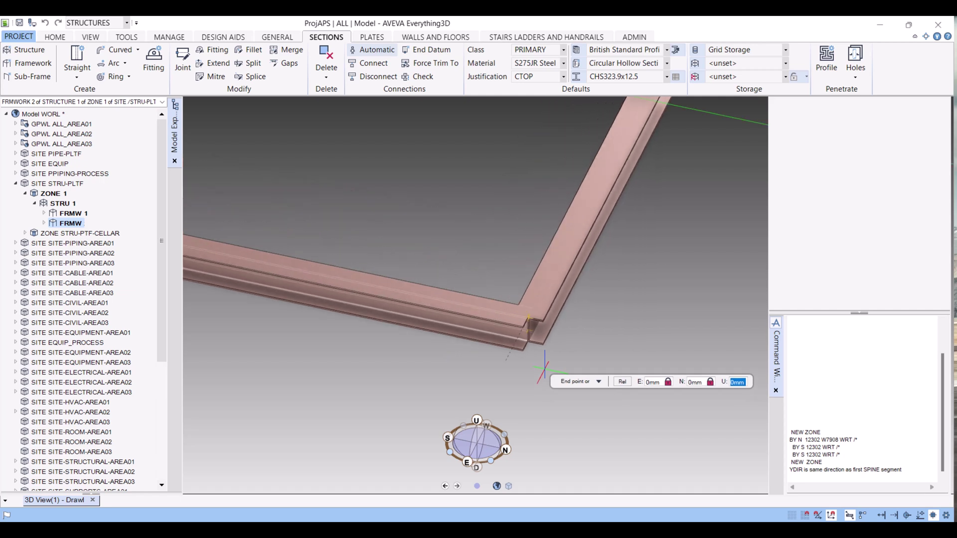
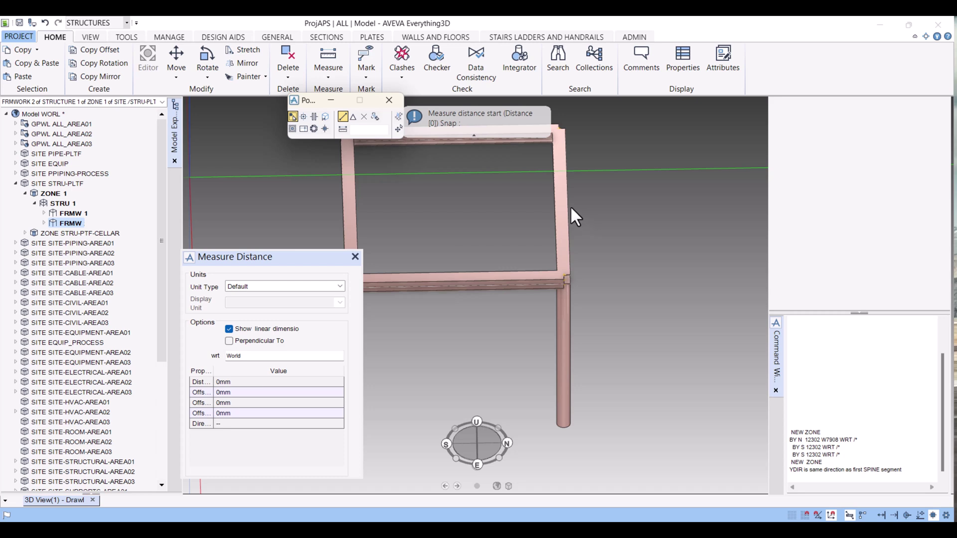
Step: Measure the diagonal distance from the northeast corner to the southwest corner of the square frame and close the measurement
left_click(349, 194)
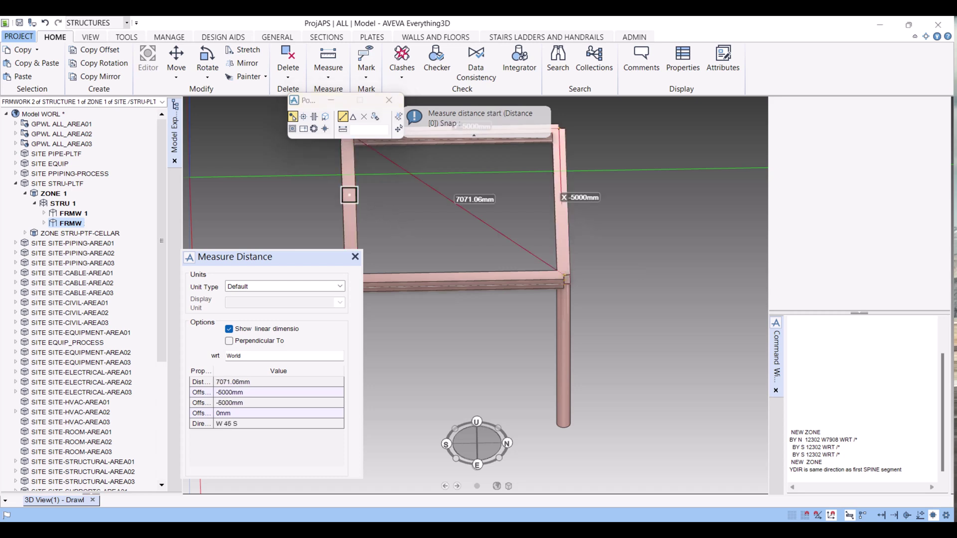
scroll(589, 319, "down", 2)
left_click(356, 257)
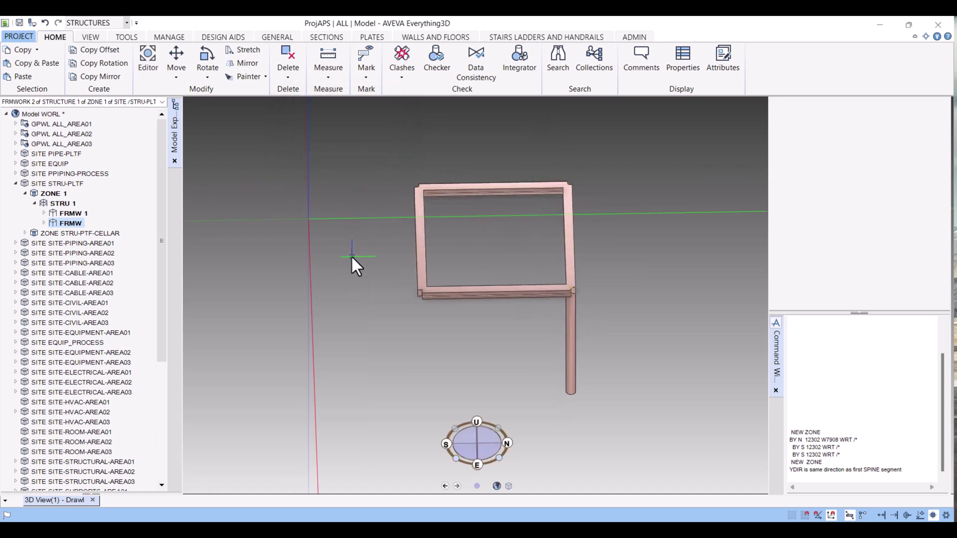
Step: Copy the northeast column in FRMW 2 once with a Y offset of -5000 mm relative to World and retain the copy
scroll(517, 325, "up", 3)
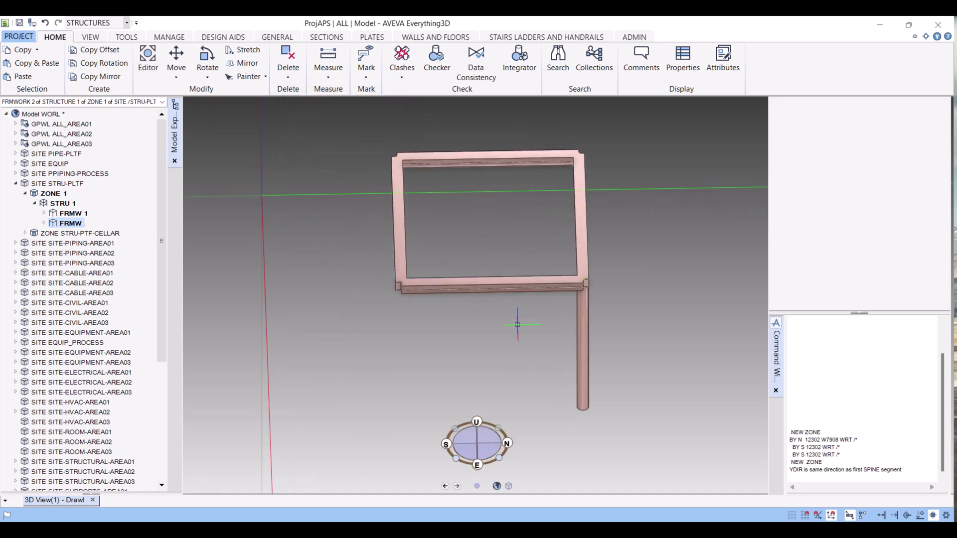
left_click(44, 223)
left_click(85, 233)
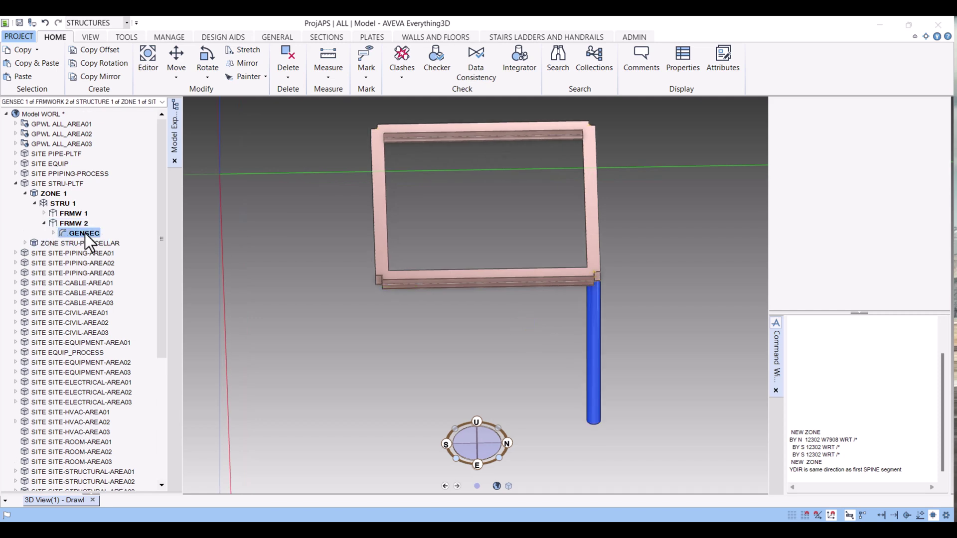
left_click(88, 50)
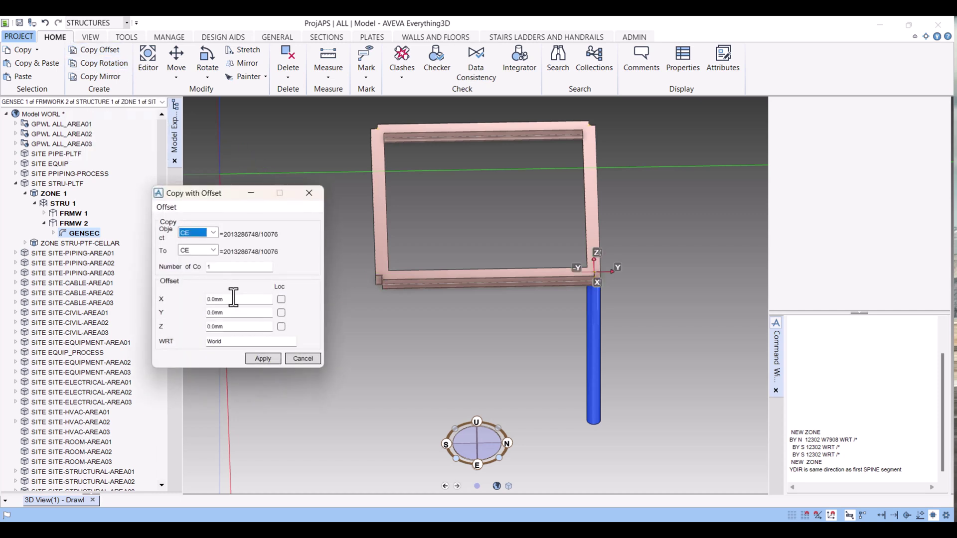
scroll(544, 253, "up", 3)
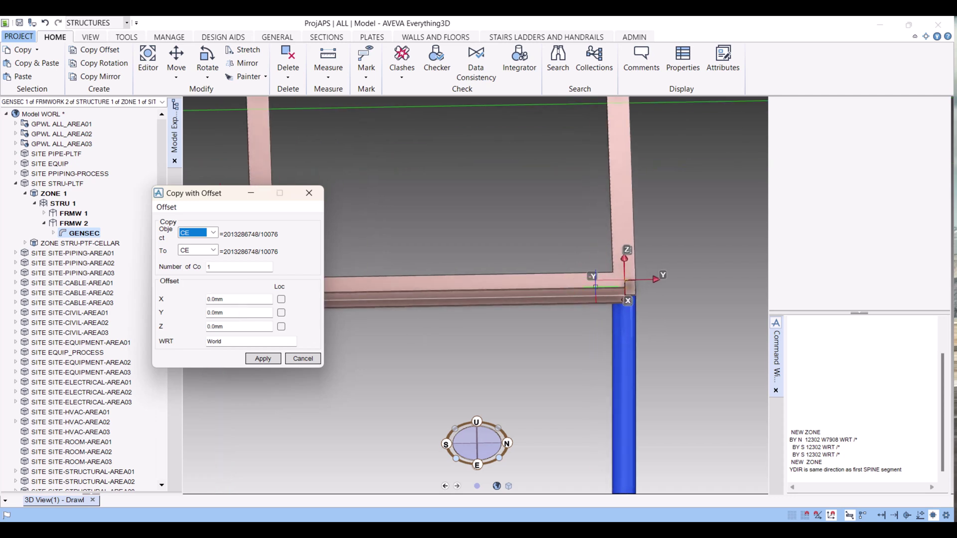
scroll(595, 287, "down", 3)
scroll(592, 301, "up", 2)
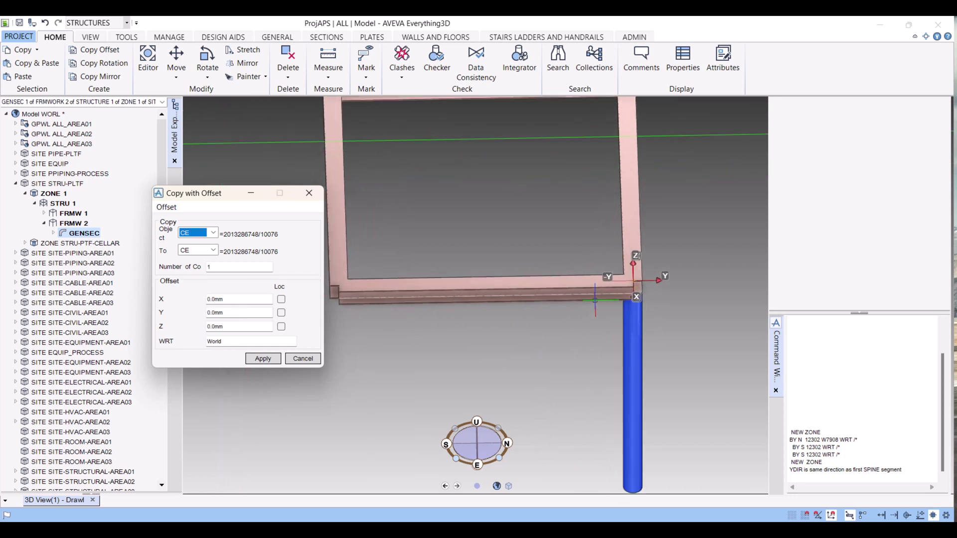
scroll(592, 301, "up", 3)
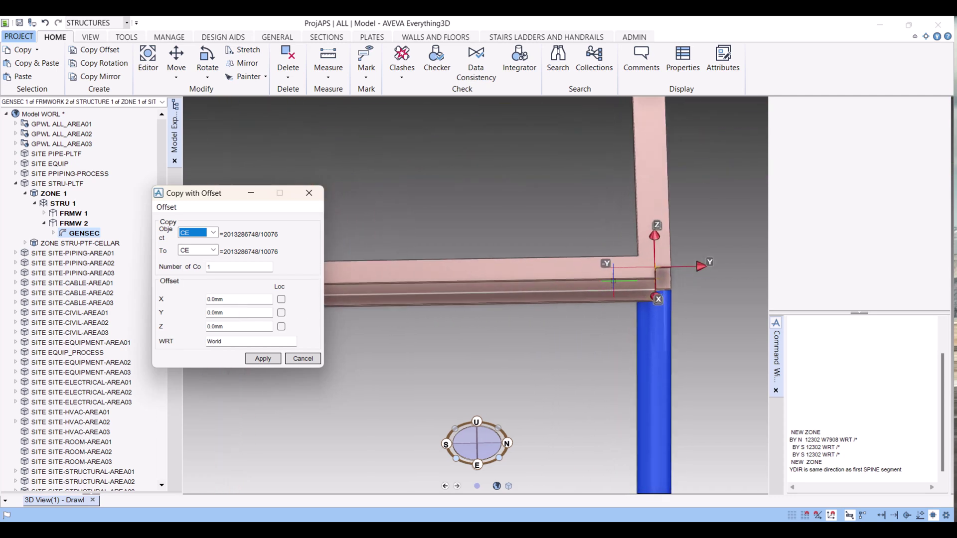
left_click(229, 313)
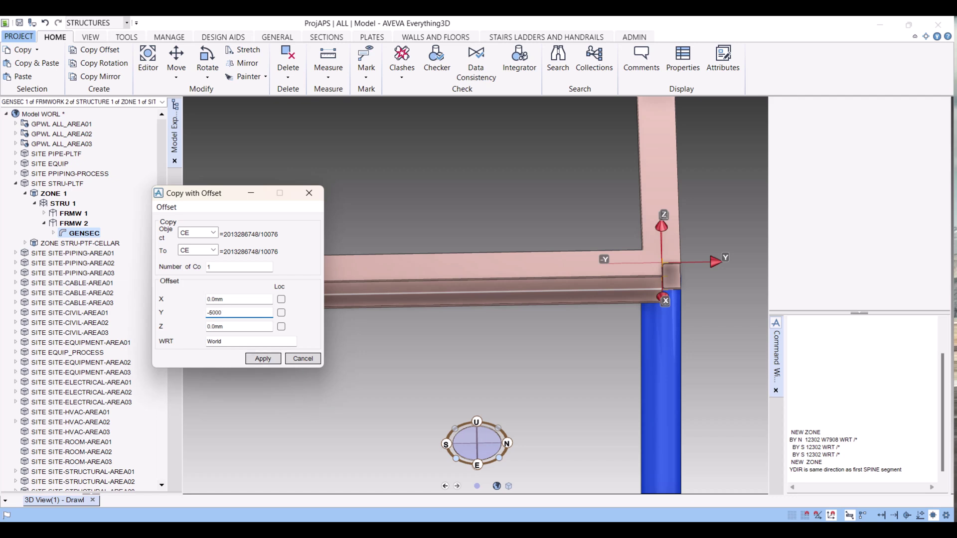
left_click(262, 359)
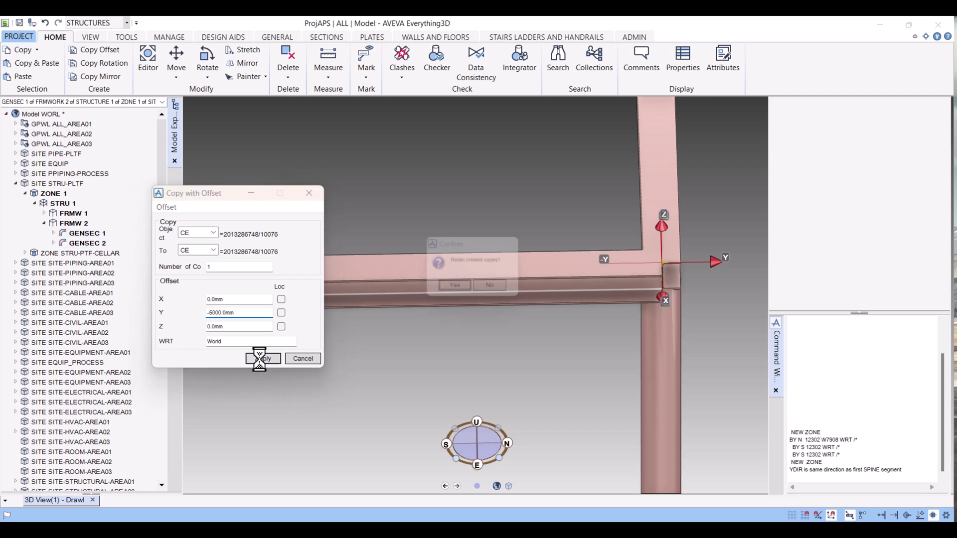
left_click(453, 291)
Step: Set the newly copied southeast column as the current element (CE) to copy with offset
scroll(559, 315, "down", 5)
middle_click_drag(584, 330, 682, 343)
scroll(434, 334, "up", 4)
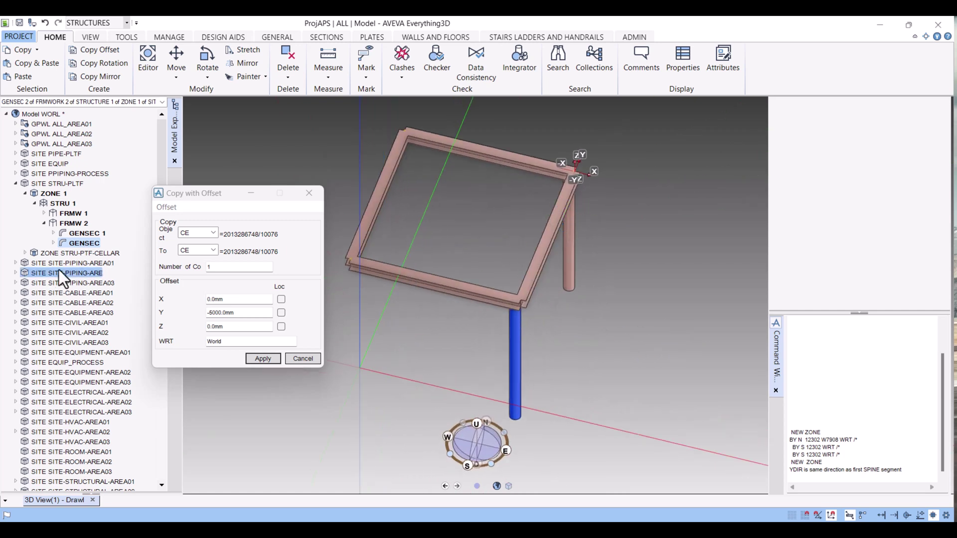
left_click(204, 232)
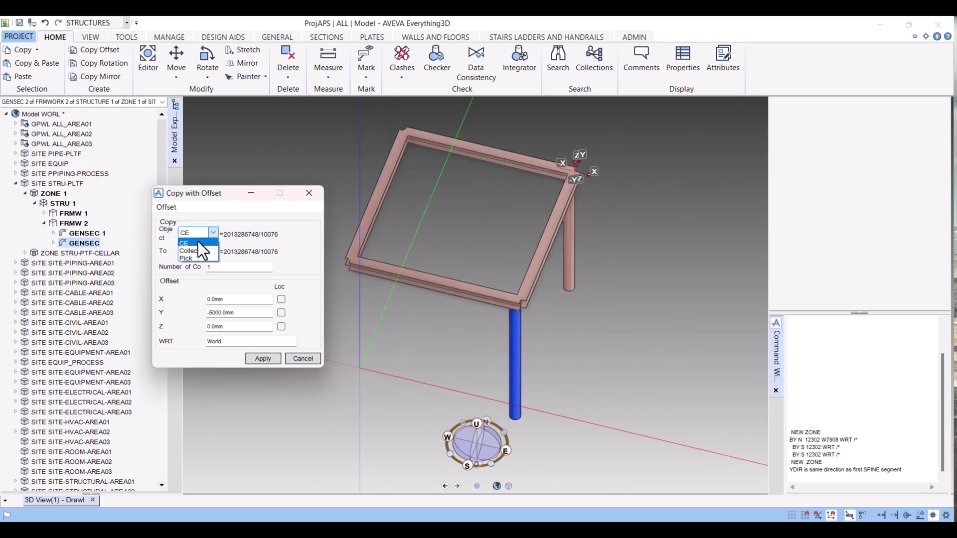
scroll(482, 335, "up", 4)
scroll(571, 276, "down", 3)
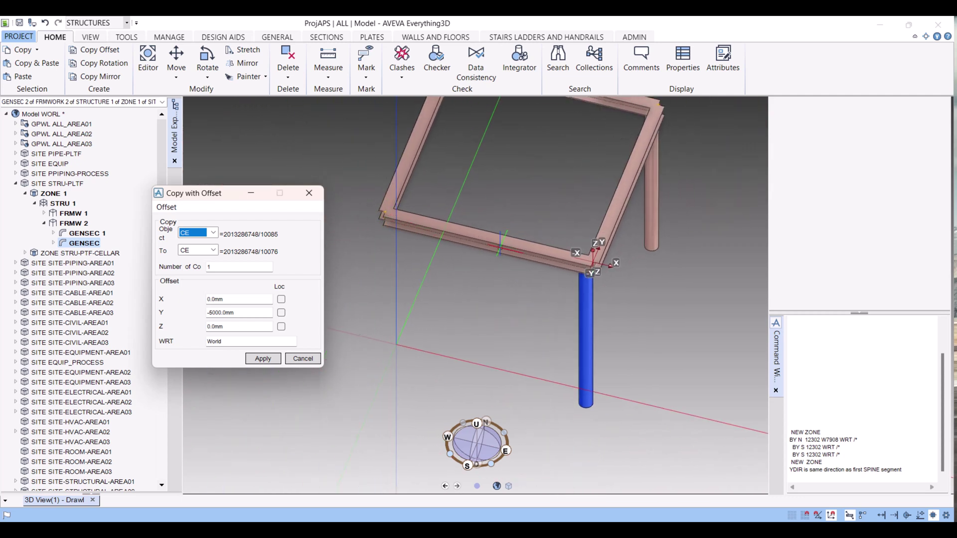
scroll(511, 254, "up", 3)
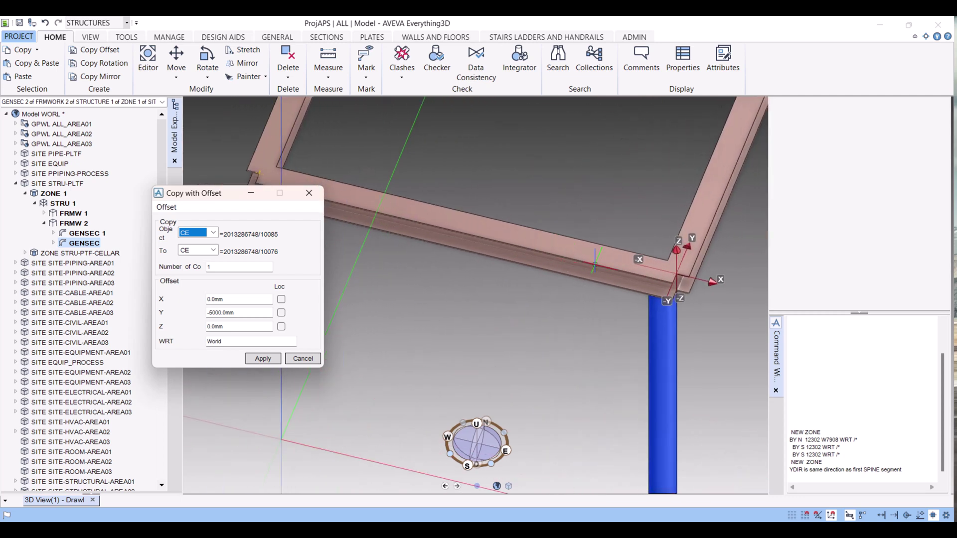
Step: Copy the southeast column once with offsets X -5000 mm and Y 0 mm, and retain the copy
left_click(244, 313)
type("0")
key("Tab")
left_click(219, 299)
type("-5000")
left_click(260, 359)
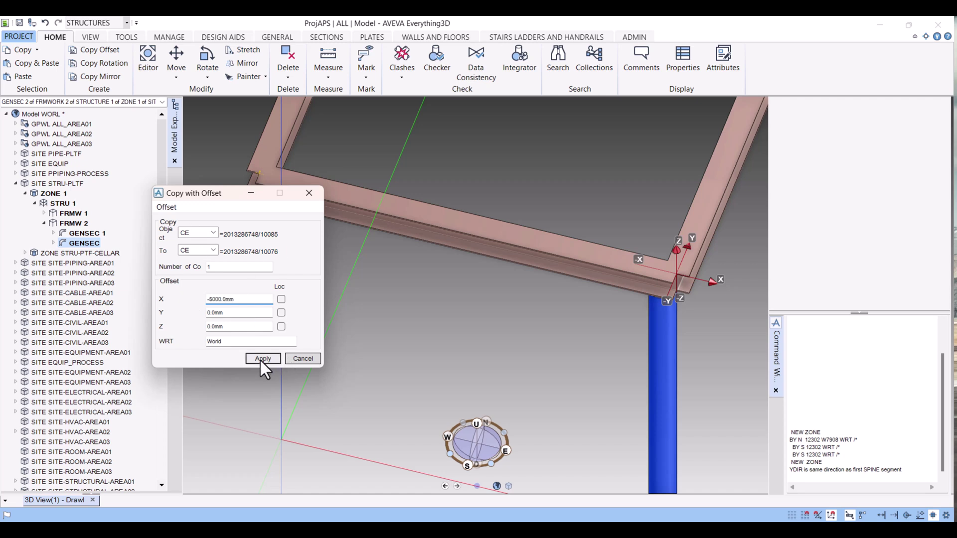
left_click(467, 290)
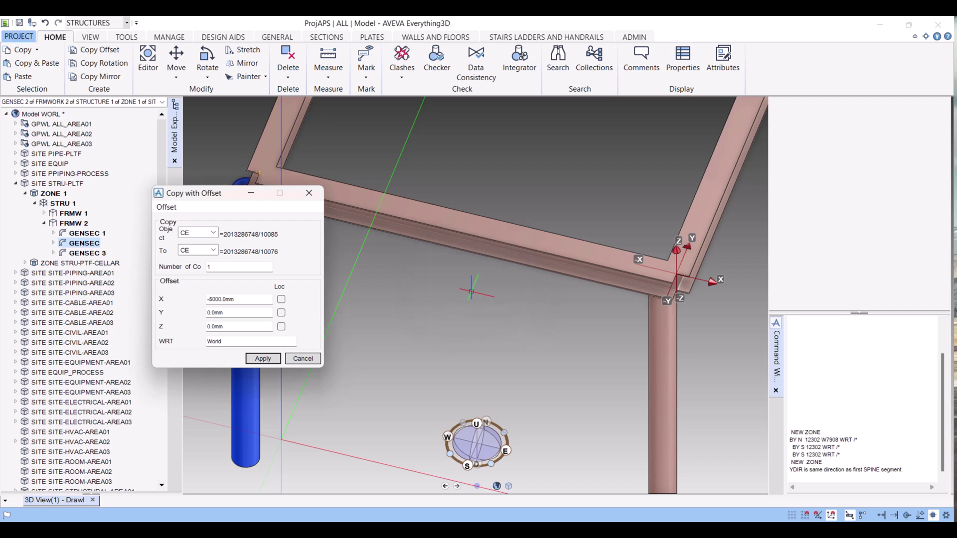
Step: Set the new southwest column as the current element (CE) for the next offset copy
scroll(469, 292, "down", 6)
middle_click_drag(448, 257, 705, 243)
scroll(428, 242, "up", 2)
left_click(199, 232)
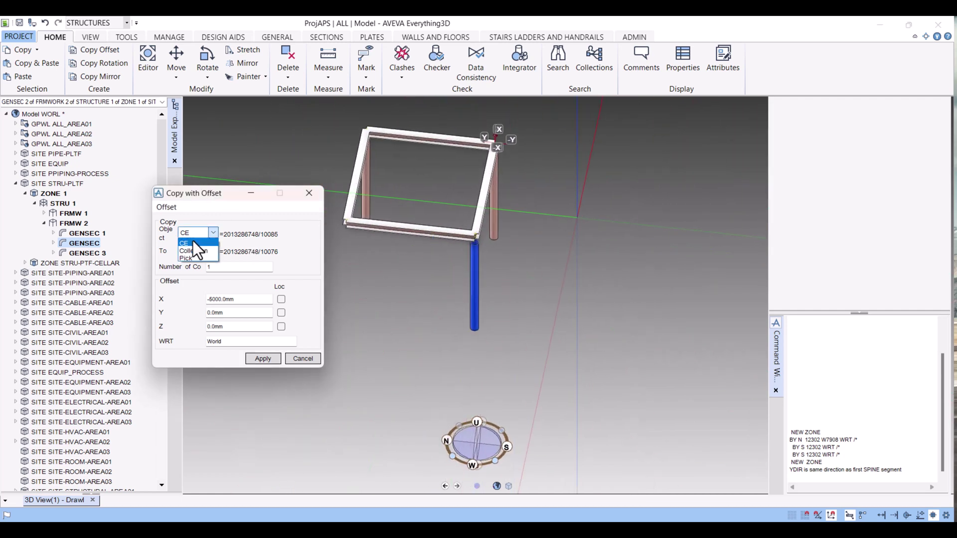
scroll(503, 263, "up", 3)
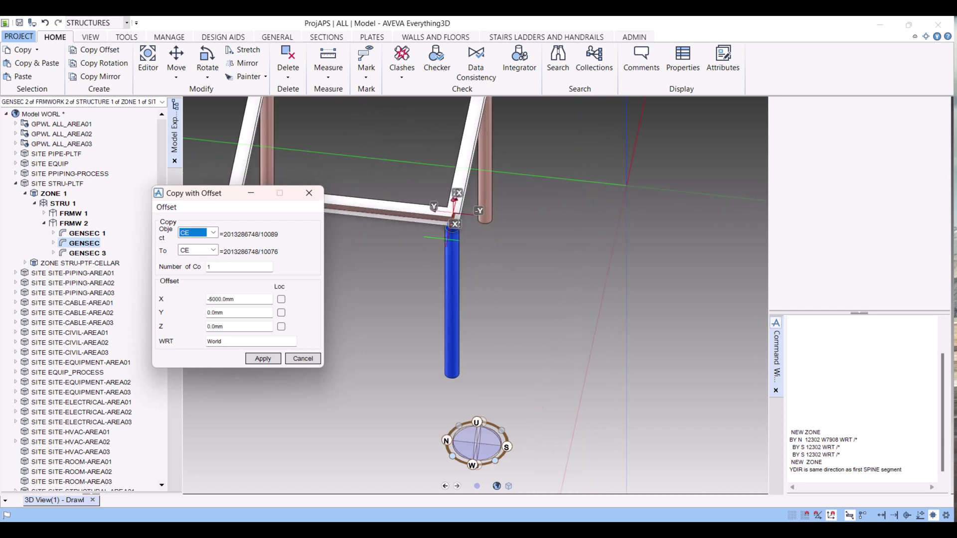
Step: Copy the southwest column once with offsets X 0 mm and Y 5000 mm, retain the copy and close the offset copy
double_click(250, 299)
type("0")
key("Tab")
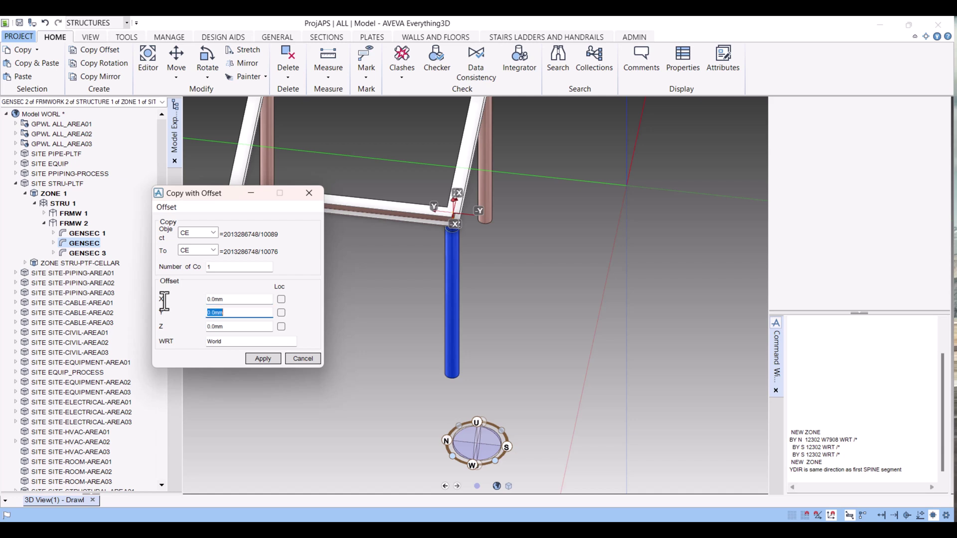
type("5000")
left_click(263, 359)
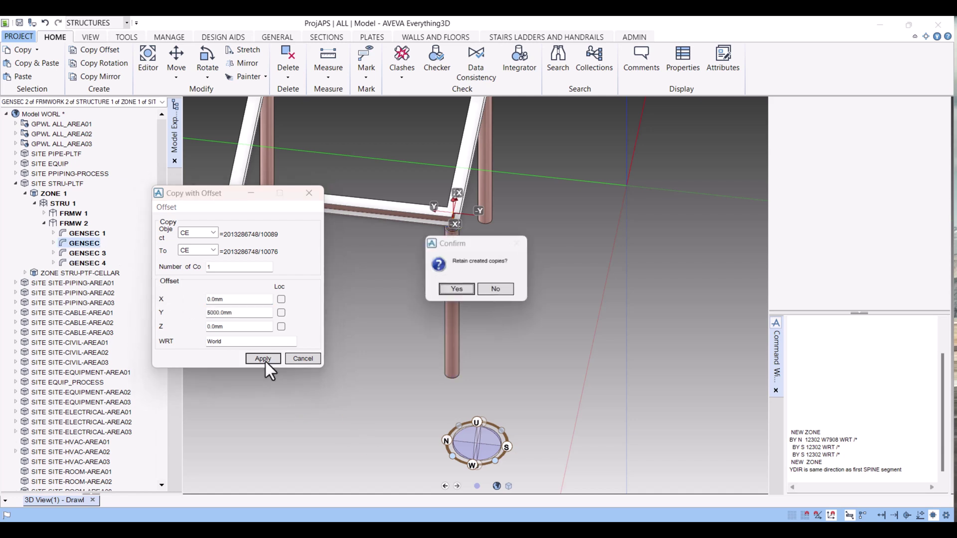
left_click(460, 289)
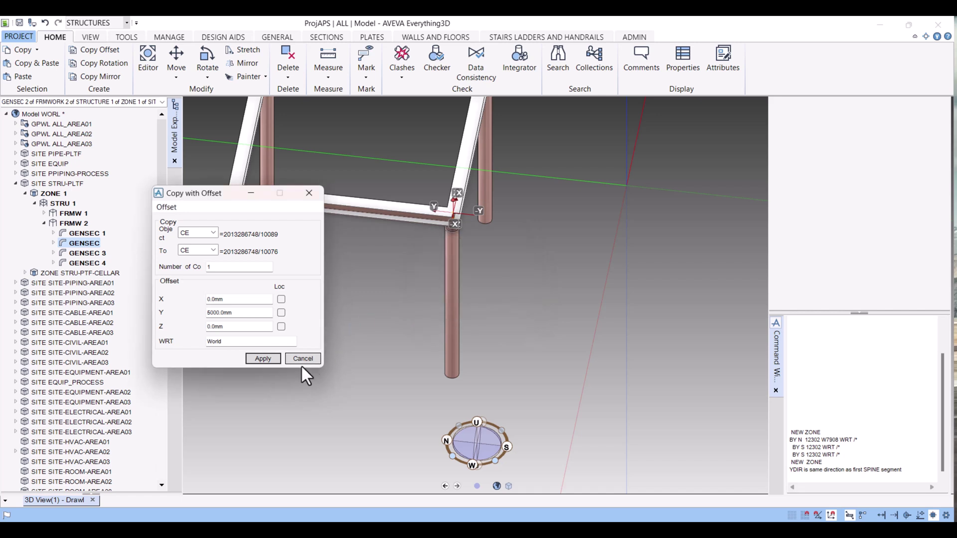
left_click(302, 358)
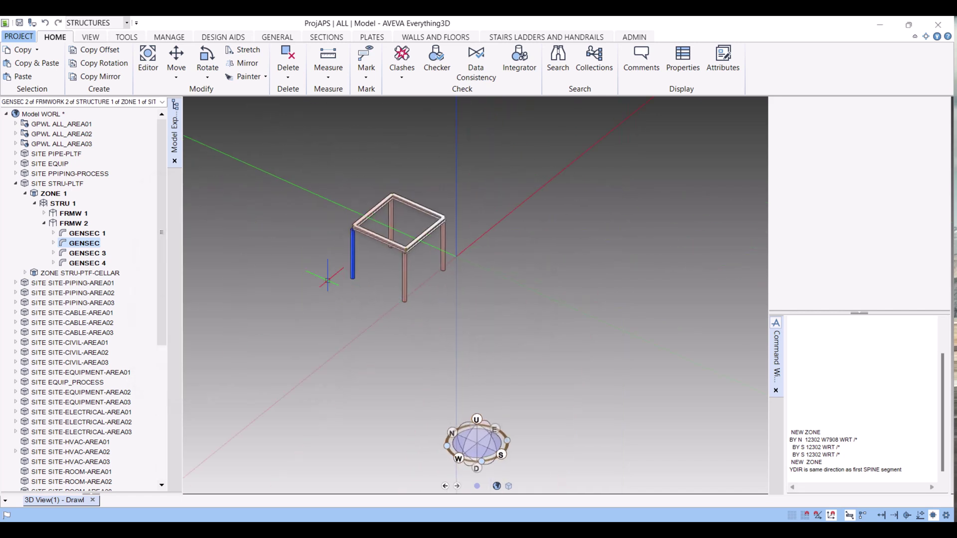
Step: Select the southern frame beam at the southwest corner and query its start cutting-plane direction with Q DRNS
scroll(407, 216, "up", 2)
middle_click_drag(417, 220, 387, 284)
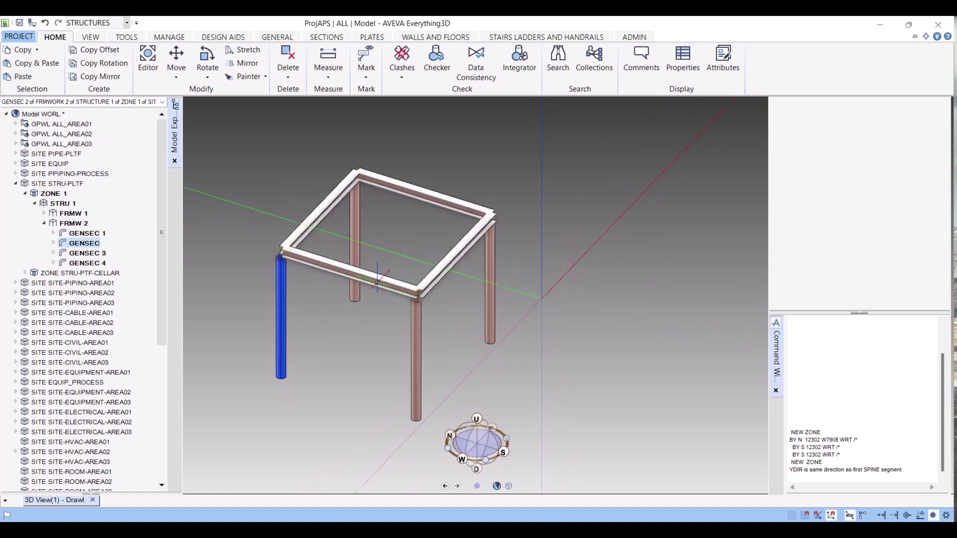
scroll(387, 284, "up", 2)
scroll(471, 319, "up", 5)
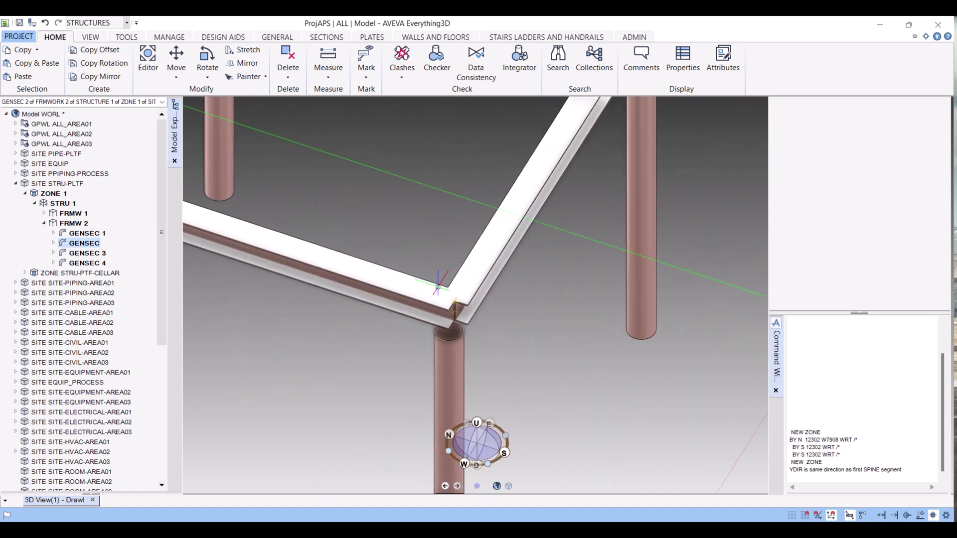
scroll(471, 319, "up", 2)
left_click(499, 303)
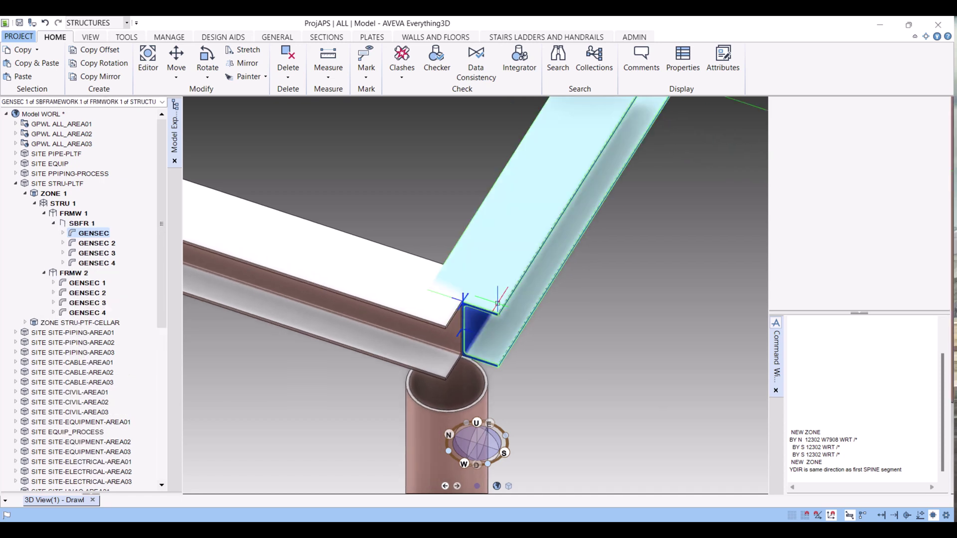
left_click(63, 233)
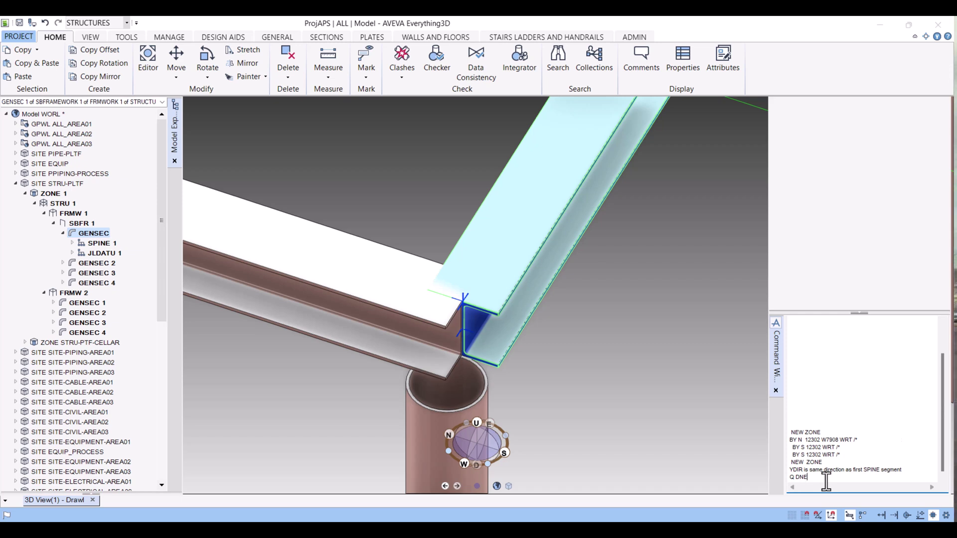
key("Return")
key("Return")
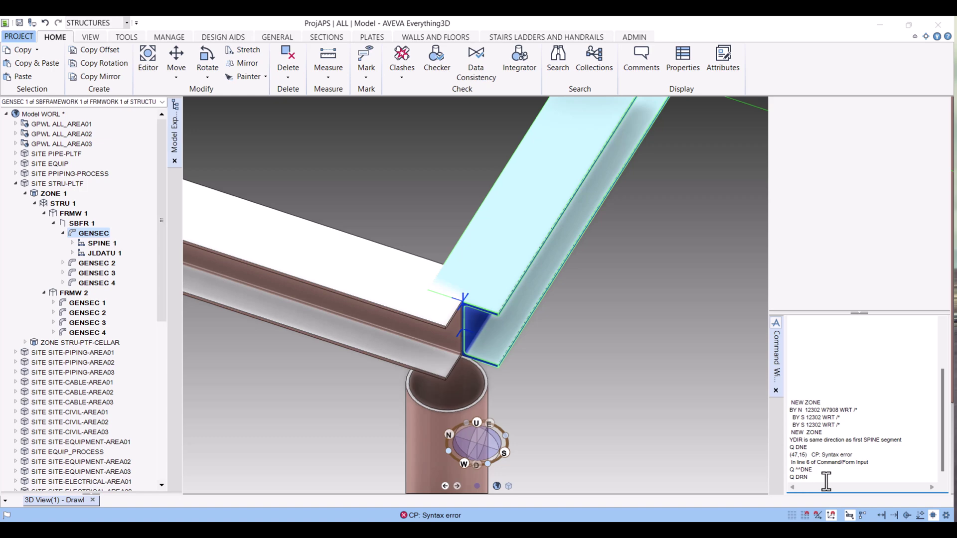
type("Q DRNS")
key("Return")
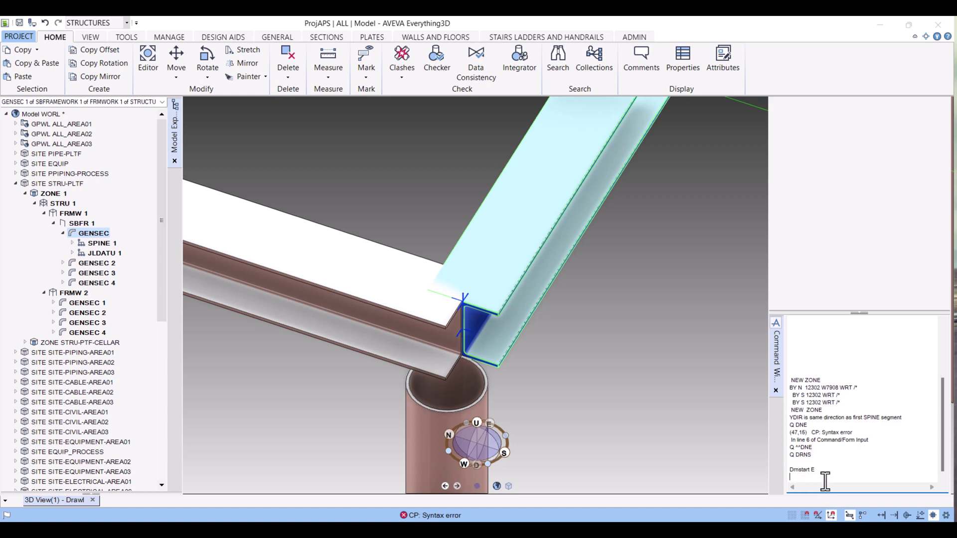
Step: Try a mitre on the southern beam's start with the command Drnstart E 45 N
scroll(523, 305, "down", 7)
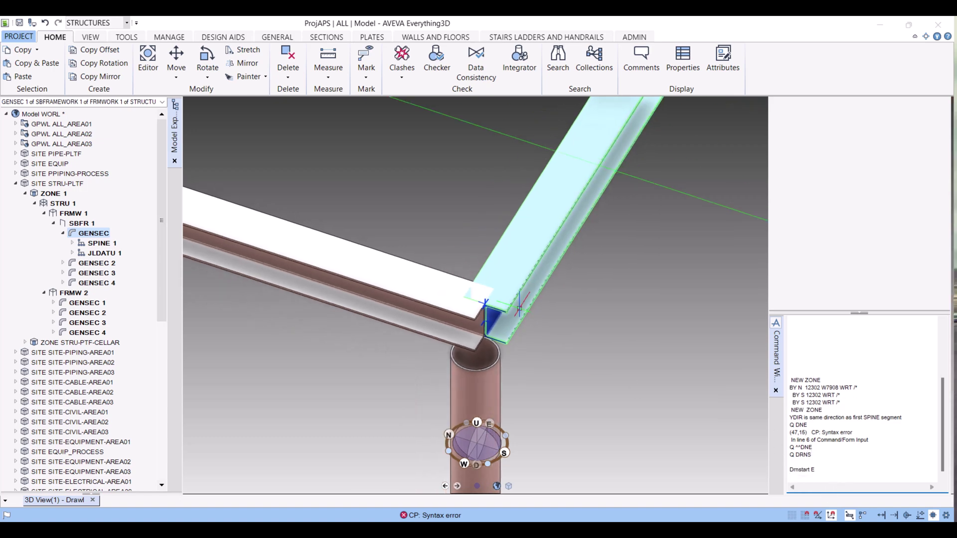
scroll(523, 305, "up", 2)
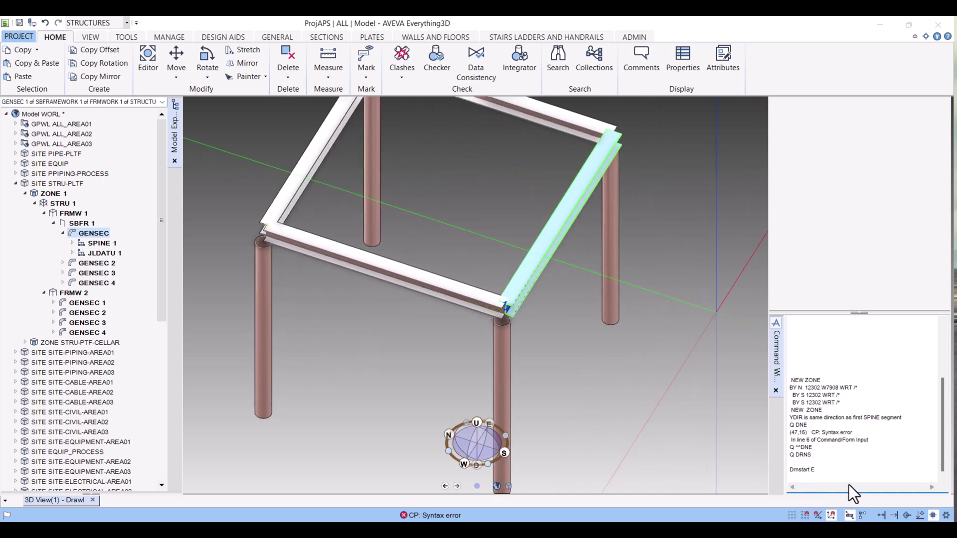
key("Return")
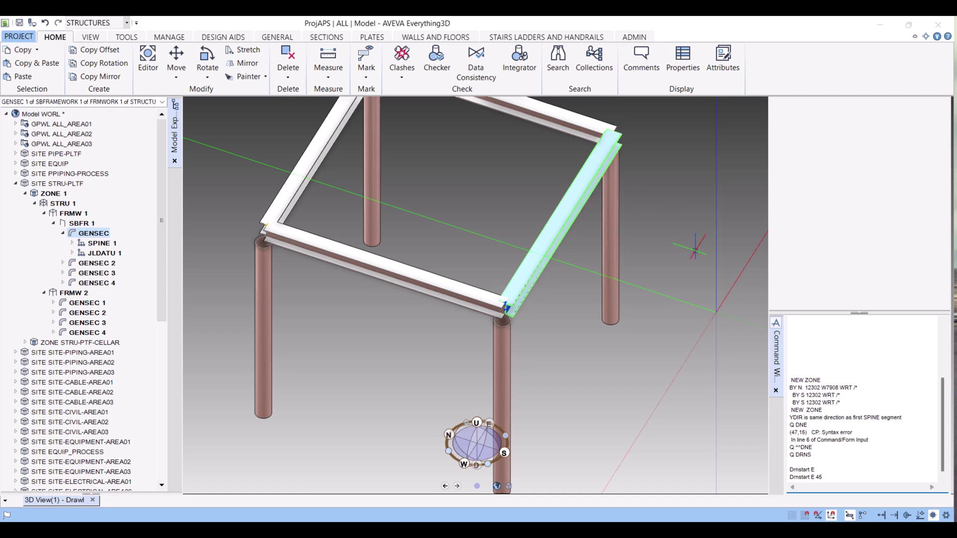
key("Return")
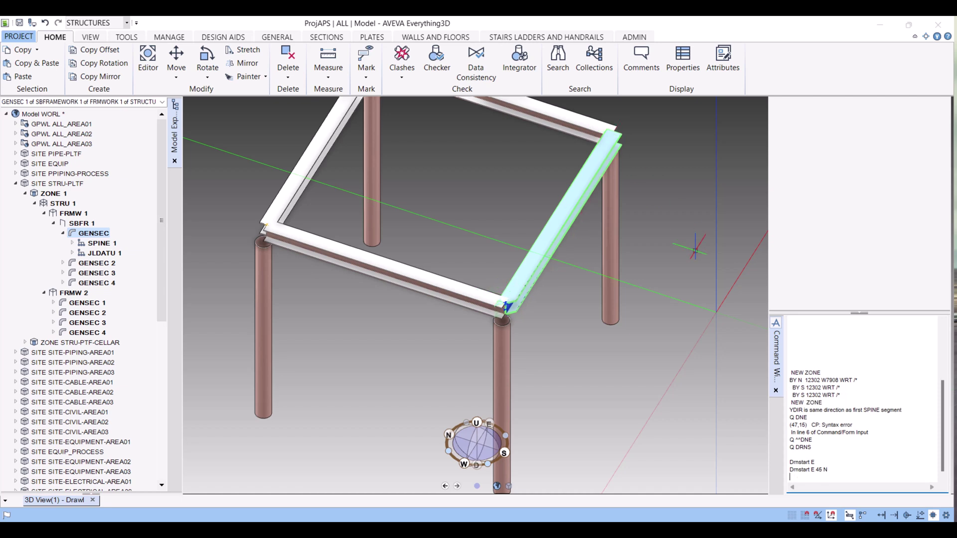
Step: Set the southern beam's start cutting-plane direction with the command Drnstart E 45 S and inspect the southwest corner joint
key("Up")
key("Return")
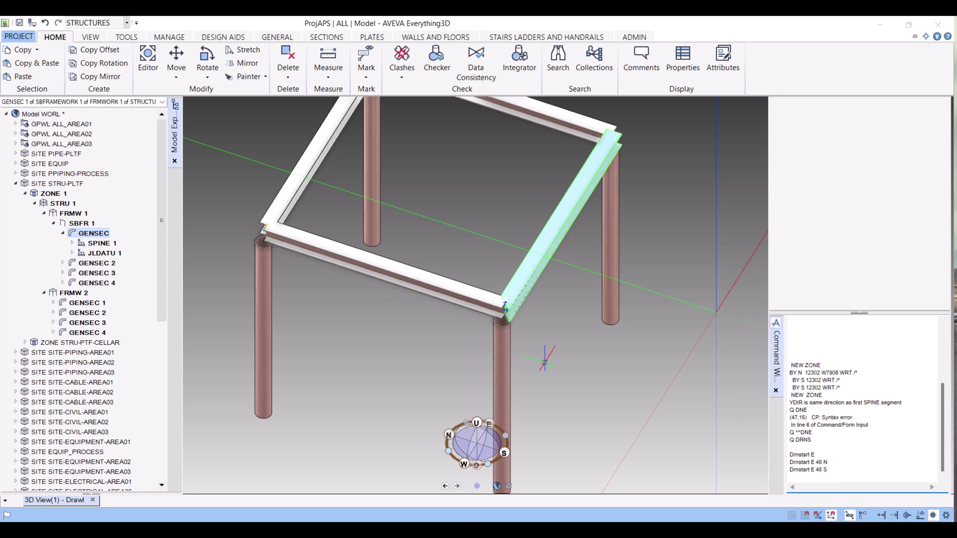
scroll(517, 337, "up", 5)
middle_click_drag(523, 351, 538, 353)
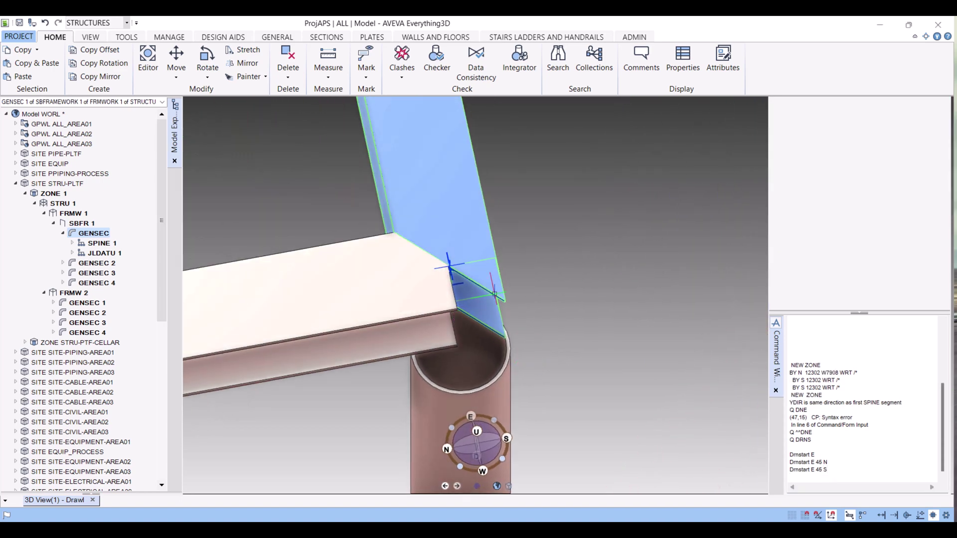
scroll(492, 286, "up", 2)
Step: Select the western frame beam at the southwest corner and query its start cutting-plane direction with Q DRNS
left_click(399, 324)
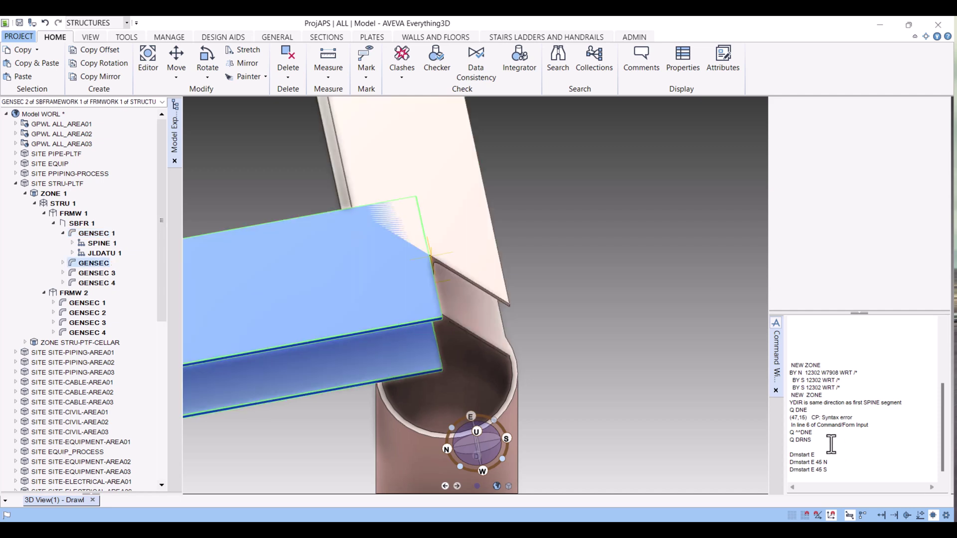
left_click(841, 463)
key("Return")
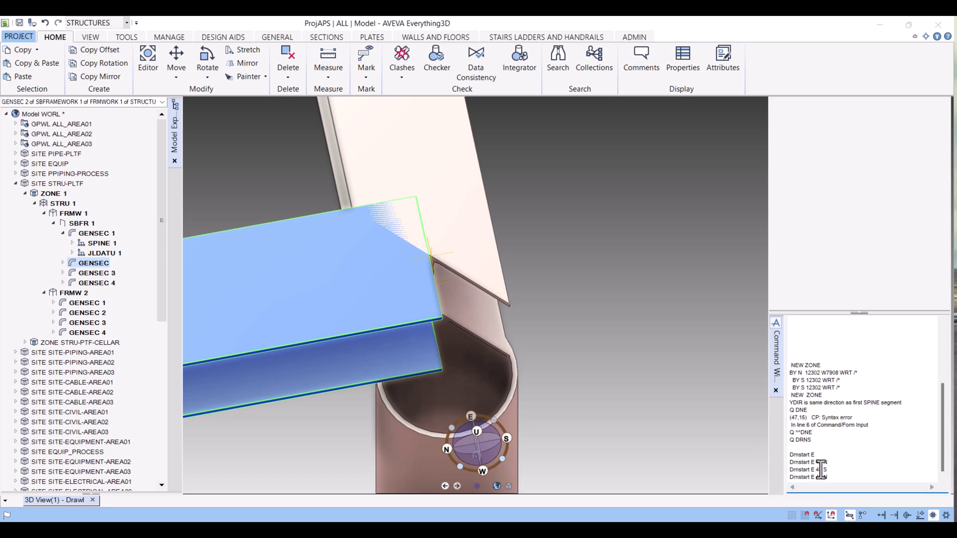
double_click(833, 441)
key("Return")
Step: Try a mitre on the western beam's start with the command Drnstart N 45 E
double_click(820, 469)
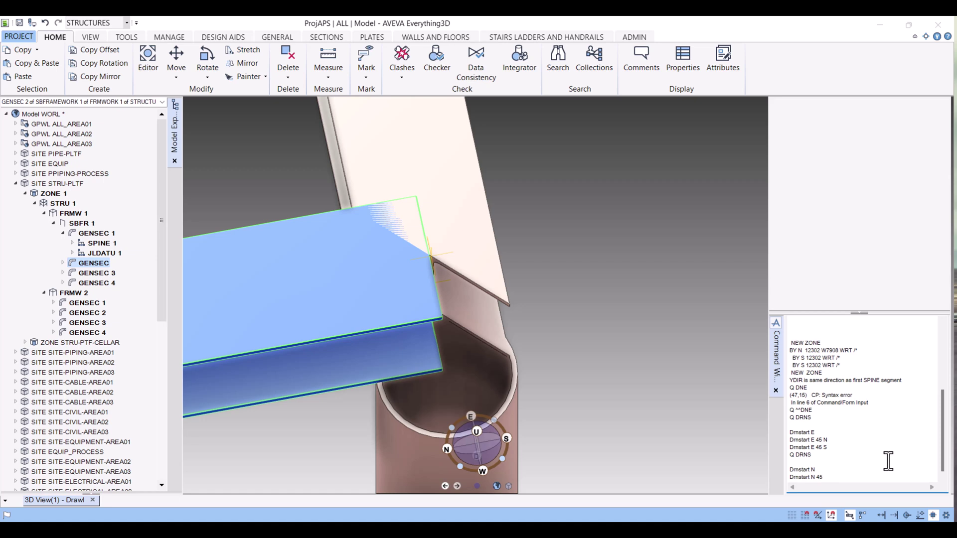
key("Return")
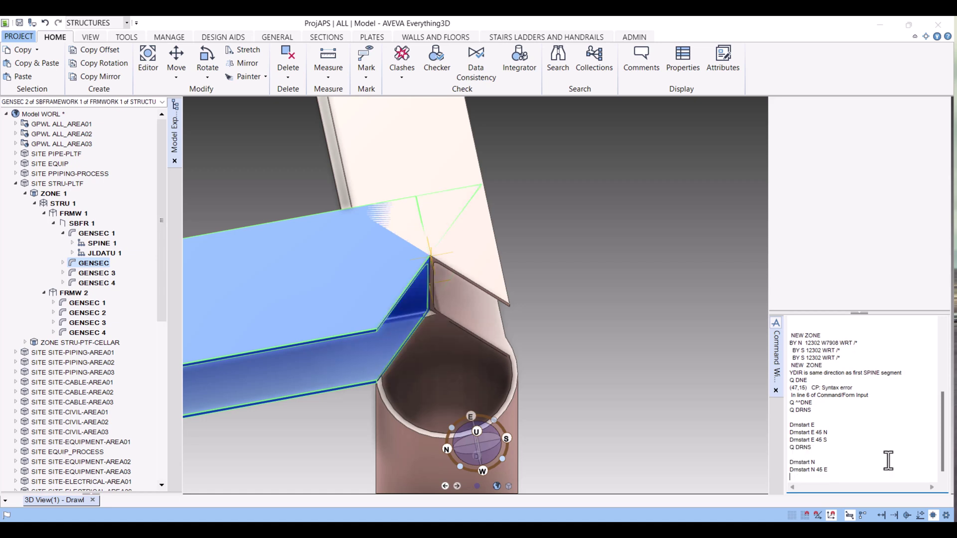
Step: Set the western beam's start cutting-plane direction with the command Drnstart N 45 W
double_click(879, 469)
key("Return")
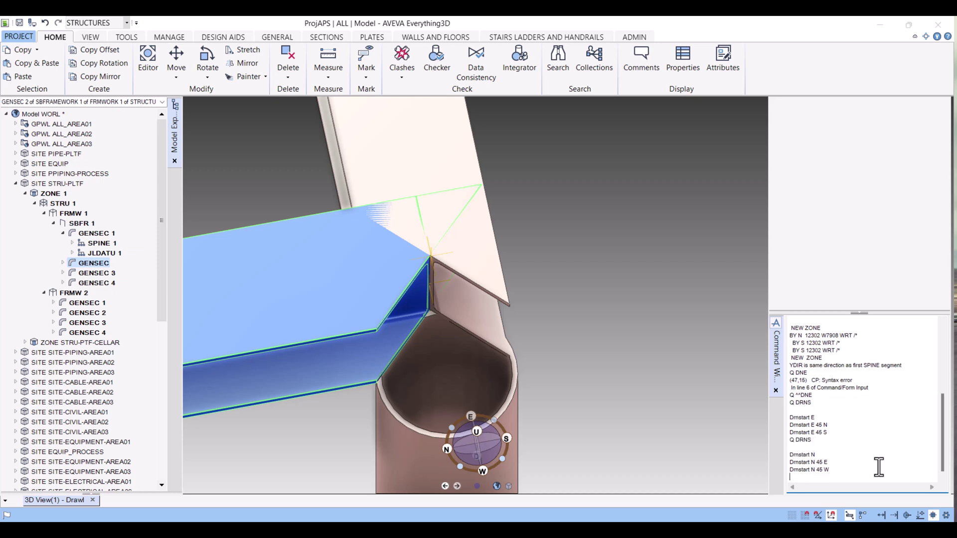
scroll(360, 159, "down", 3)
middle_click_drag(361, 160, 282, 234)
scroll(474, 210, "down", 7)
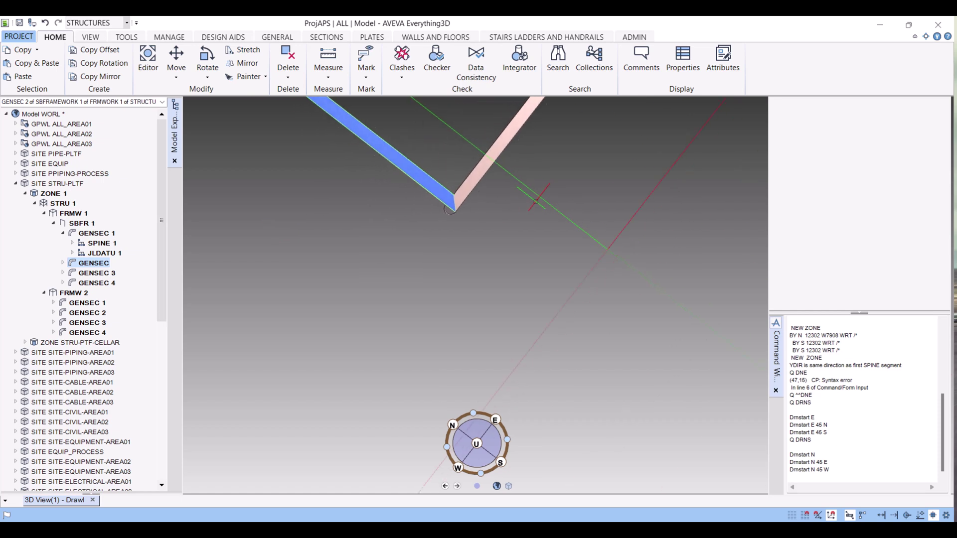
Step: Examine the mitred southwest corner joint and the whole frame on its four columns
scroll(554, 169, "up", 4)
middle_click_drag(529, 176, 503, 112)
scroll(590, 205, "down", 4)
middle_click_drag(517, 162, 522, 116)
scroll(551, 115, "up", 6)
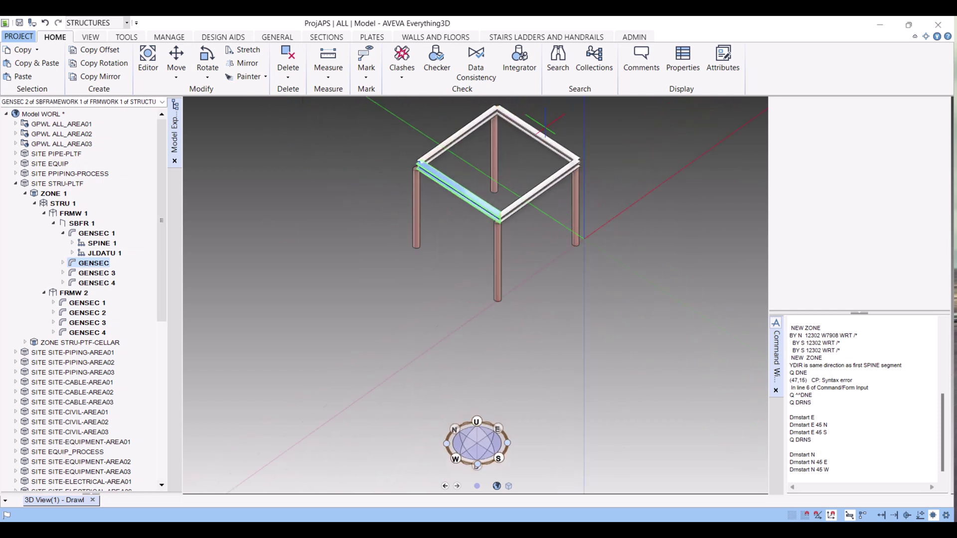
middle_click_drag(538, 220, 560, 183)
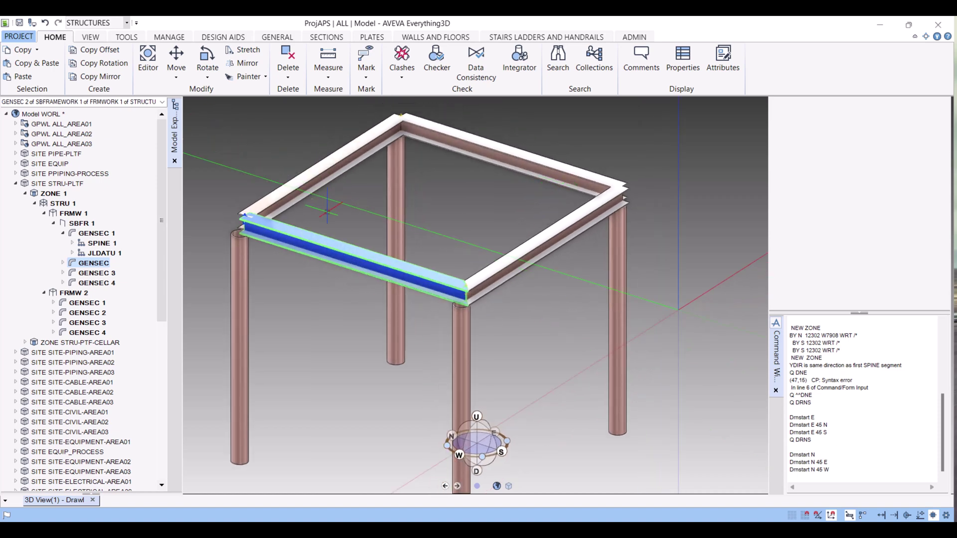
scroll(322, 209, "up", 2)
middle_click_drag(492, 227, 536, 199)
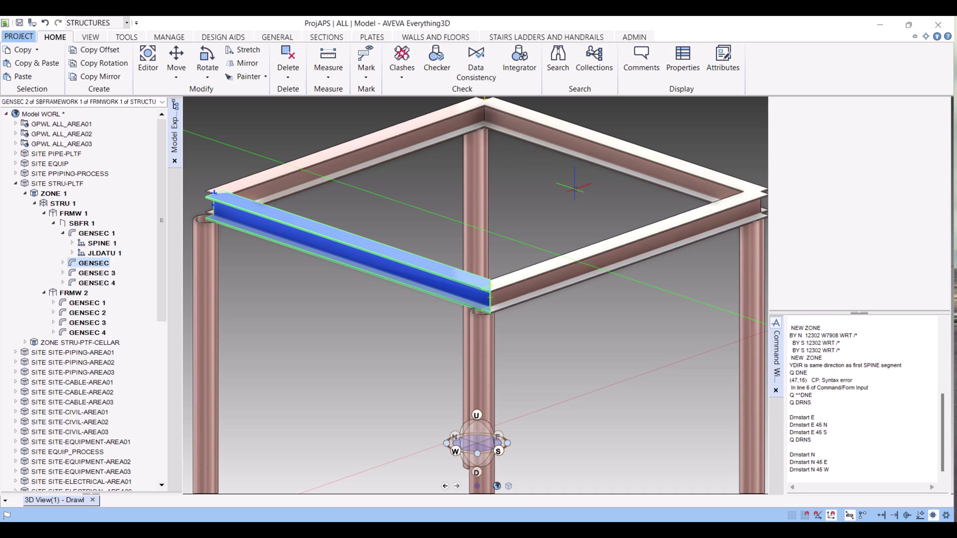
Step: Tidy the expanded framework branches in the model hierarchy and make FRMW 1 the current element
left_click(44, 213)
left_click(61, 233)
left_click(43, 222)
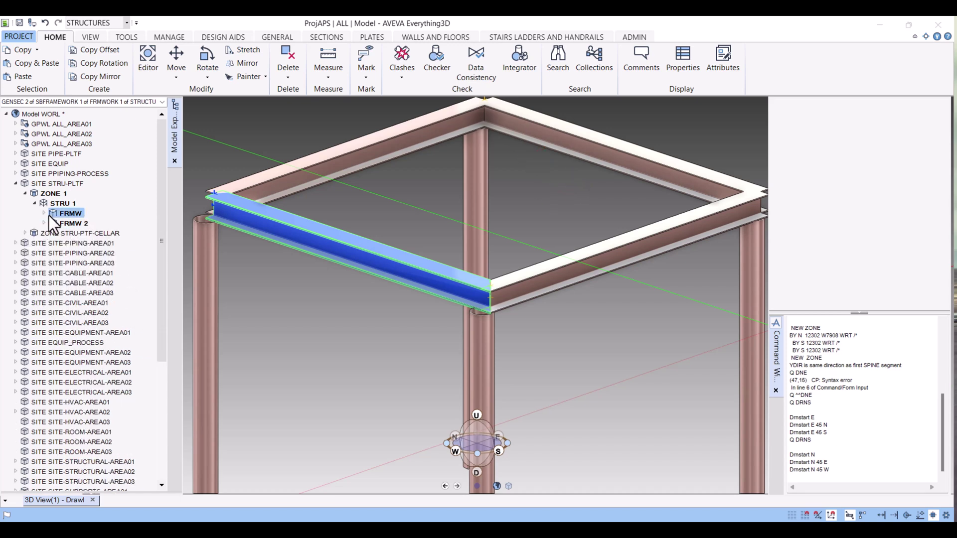
left_click(44, 213)
left_click(63, 214)
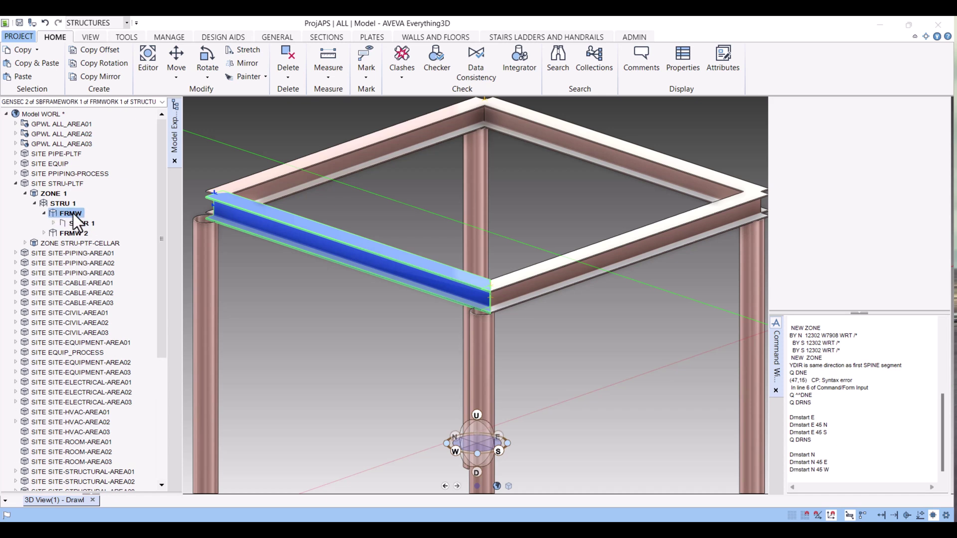
left_click(70, 213)
Step: Create a 20 mm thick two-point rectangular panel under FRMW 1 from the frame's southwest corner to its northeast corner
left_click(378, 37)
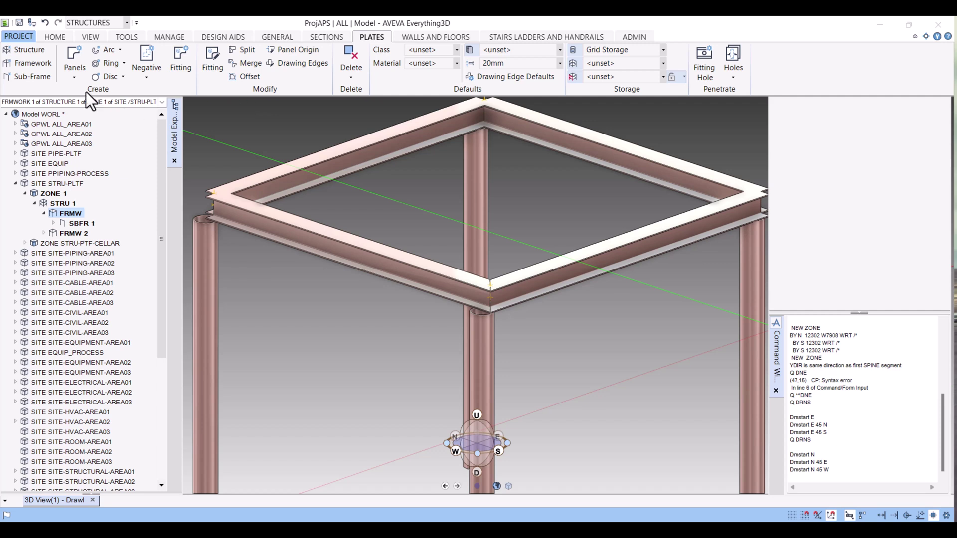
left_click(73, 76)
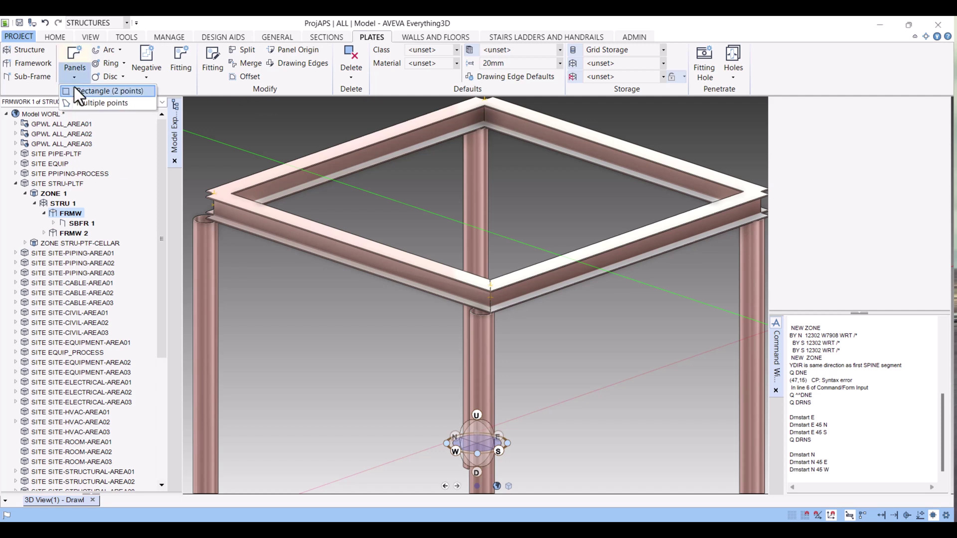
left_click(84, 91)
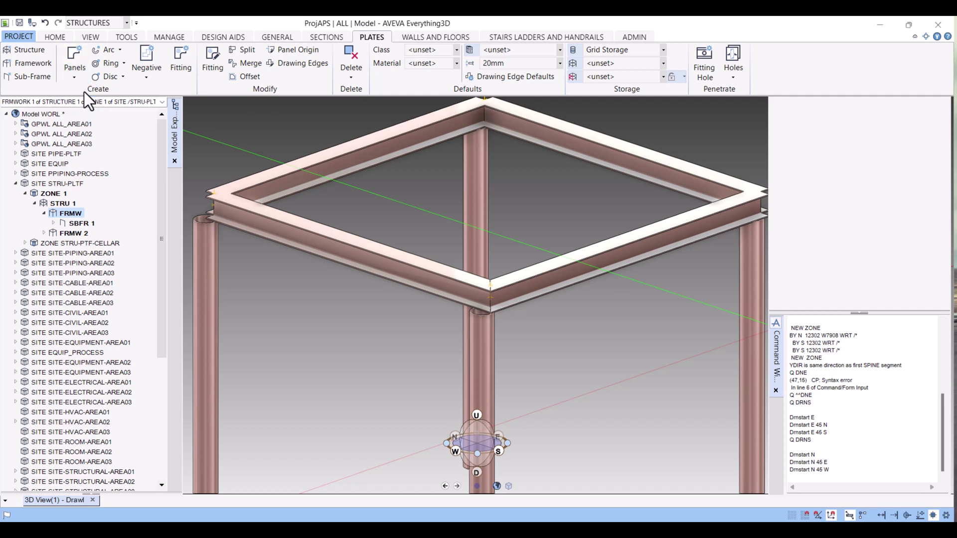
scroll(499, 289, "up", 3)
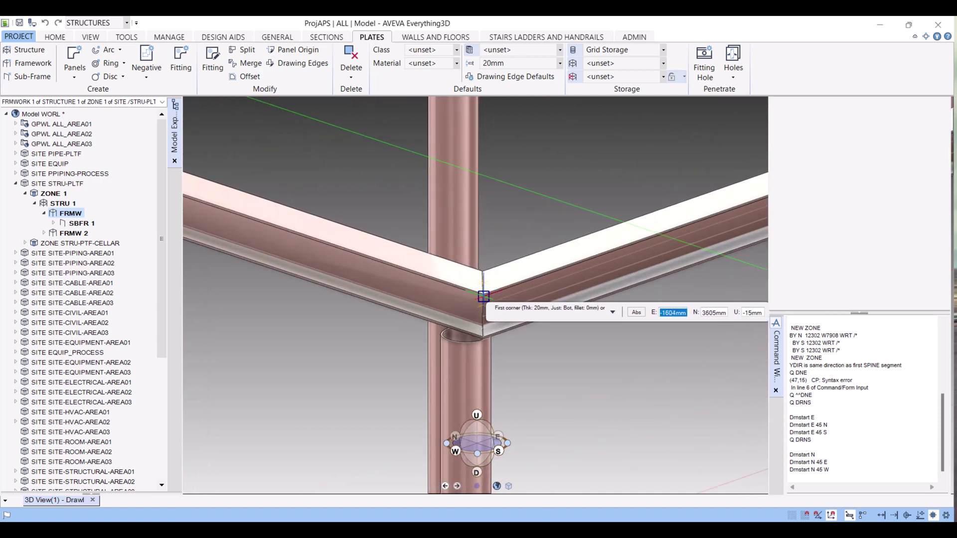
scroll(489, 281, "up", 2)
left_click(481, 270)
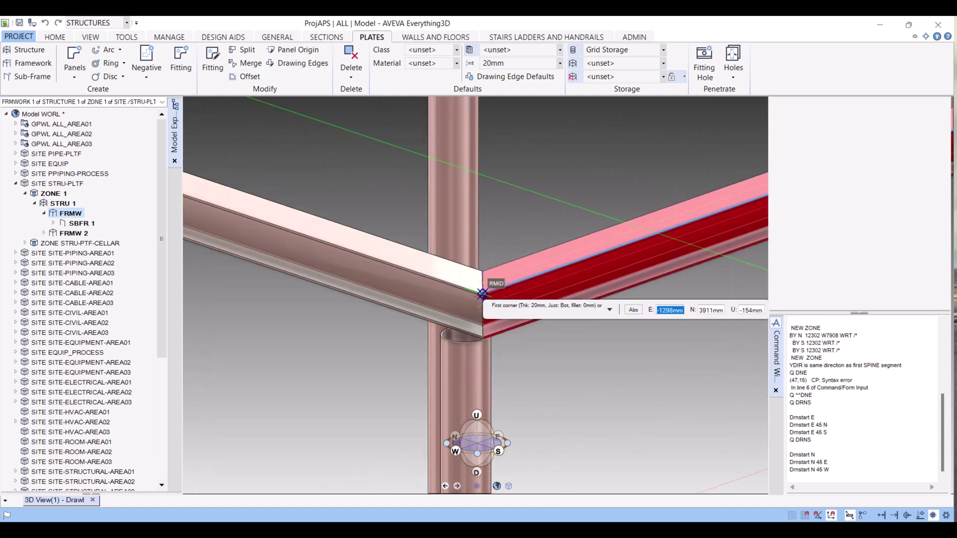
scroll(481, 285, "down", 5)
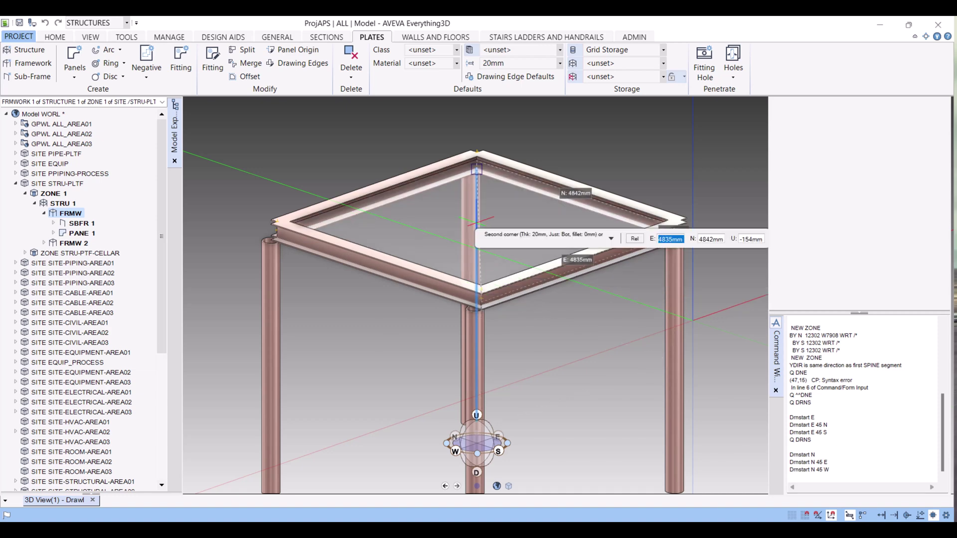
scroll(477, 204, "up", 2)
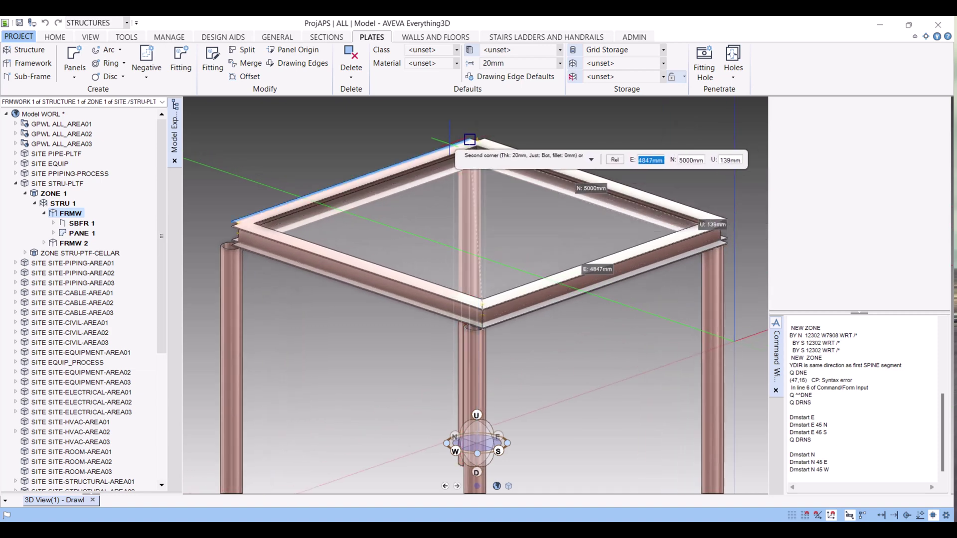
scroll(477, 165, "up", 4)
scroll(467, 147, "up", 2)
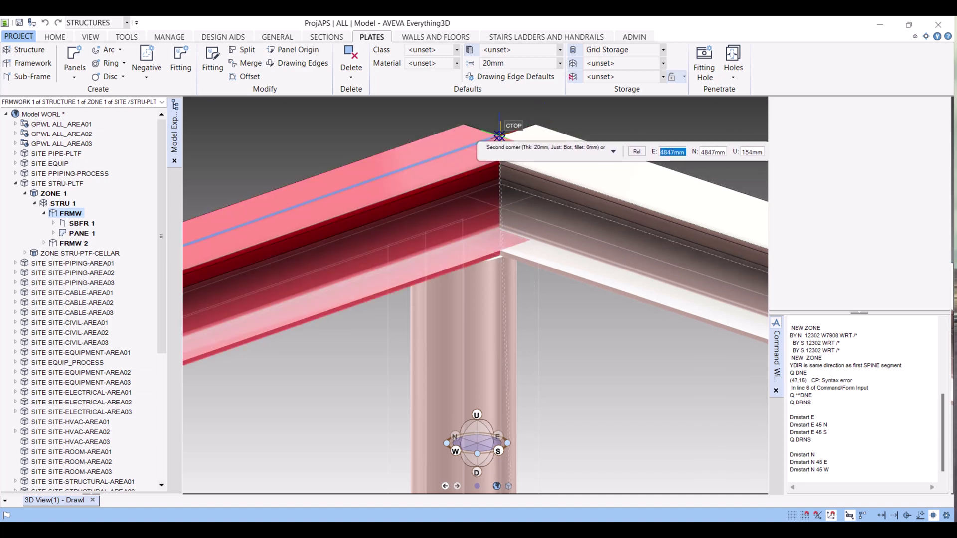
left_click(500, 135)
Step: Examine how the panel sits against the beam flanges, closing in on the frame's southeast inner corner
scroll(493, 309, "down", 6)
scroll(481, 316, "down", 2)
middle_click_drag(481, 317, 731, 312)
scroll(566, 314, "up", 2)
middle_click_drag(534, 304, 683, 299)
middle_click_drag(426, 339, 298, 346)
scroll(316, 364, "up", 2)
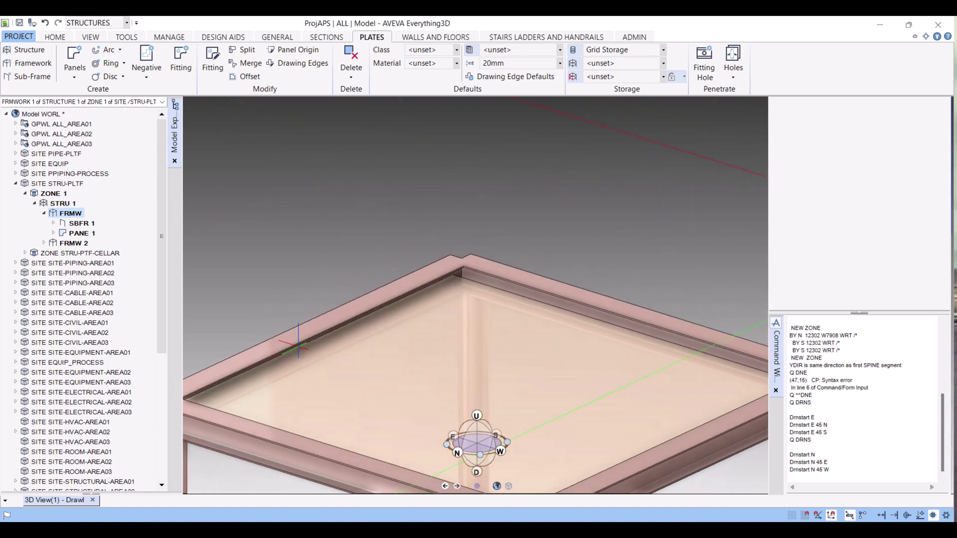
scroll(542, 302, "up", 3)
Step: Measure the vertical distance from the panel to the beam's top flange at the southeast corner and close the measurement
left_click(55, 37)
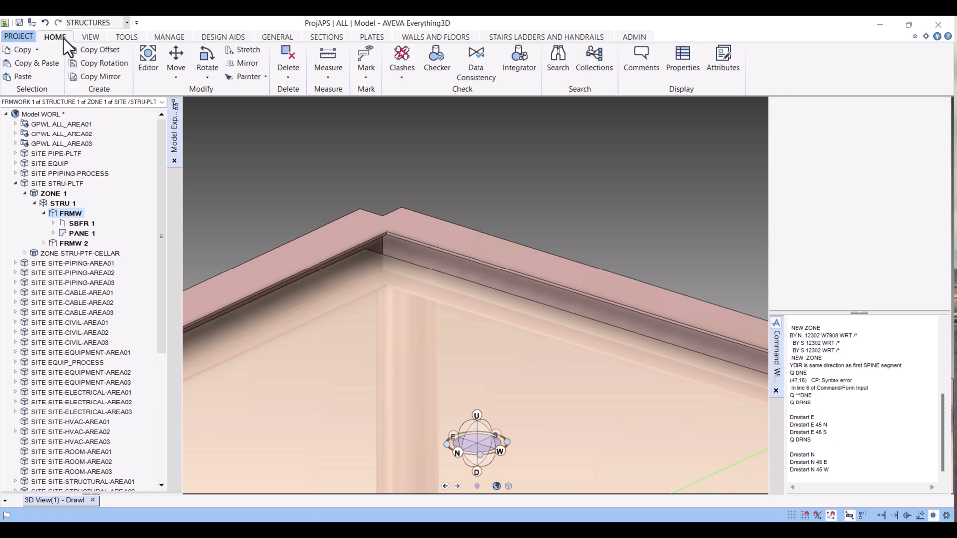
left_click(328, 79)
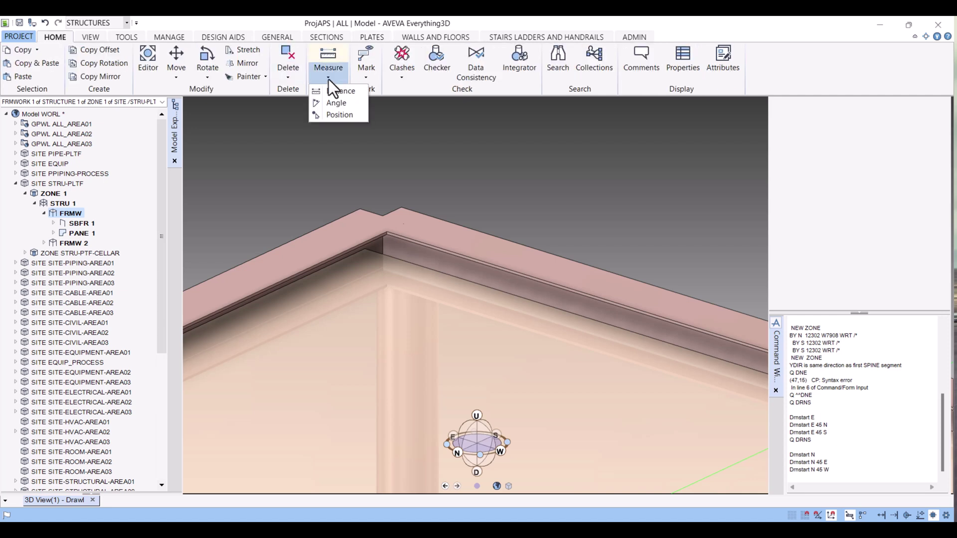
left_click(340, 91)
scroll(385, 261, "up", 5)
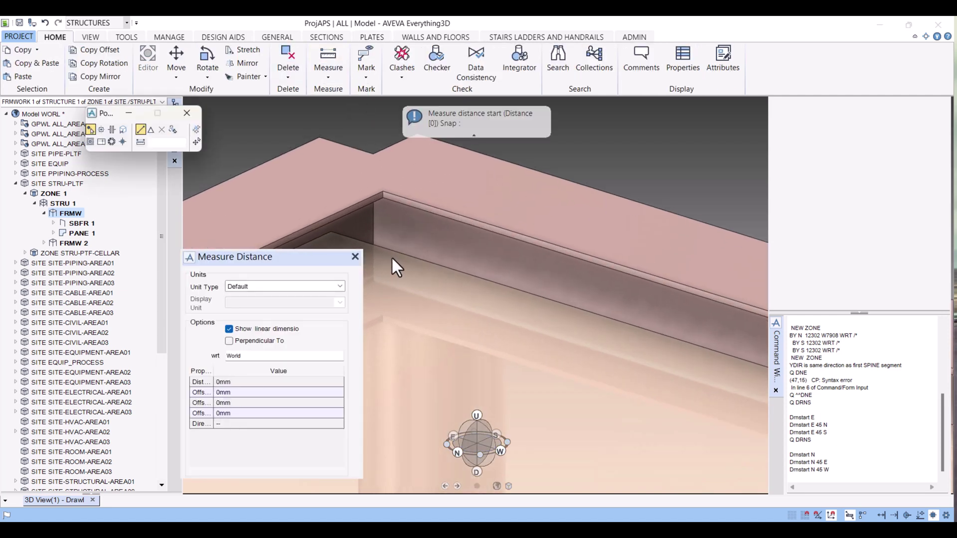
left_click(123, 131)
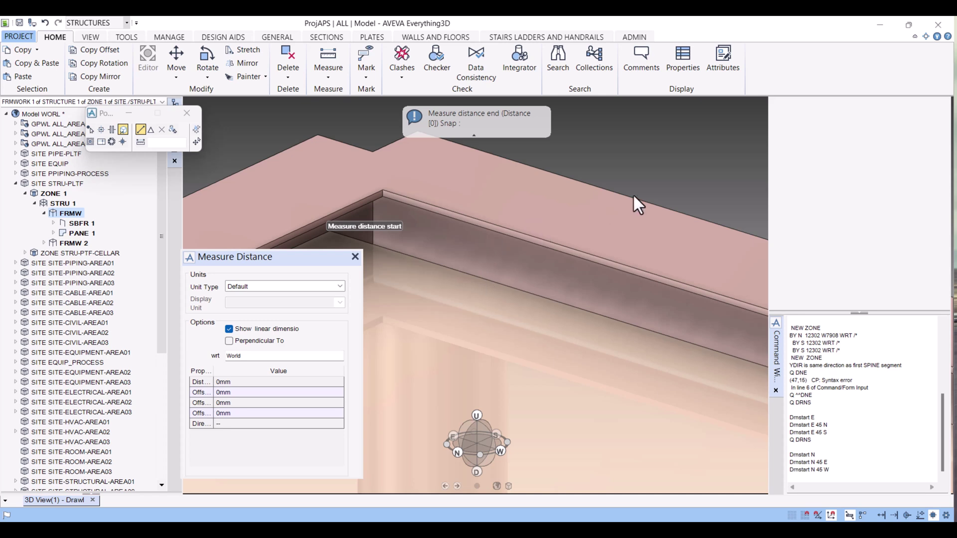
left_click(543, 249)
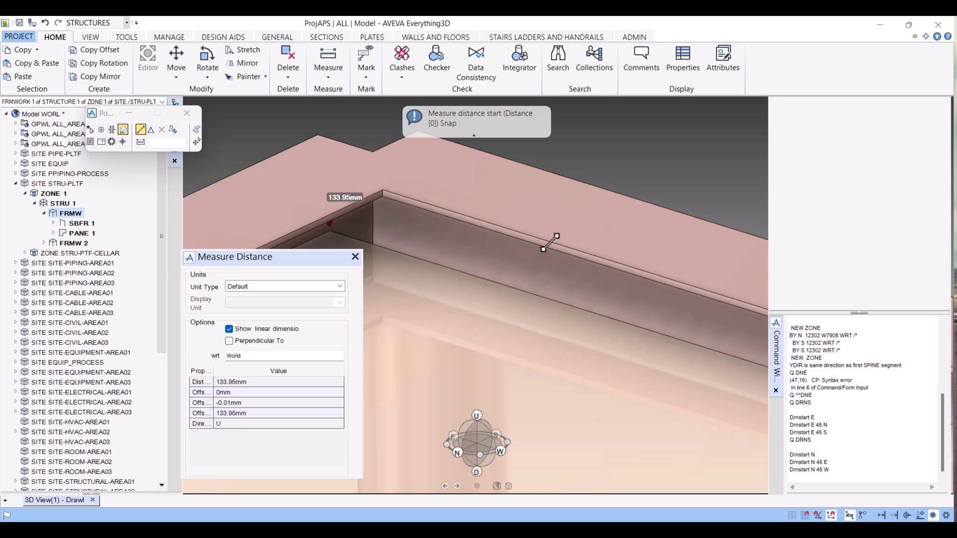
left_click(354, 257)
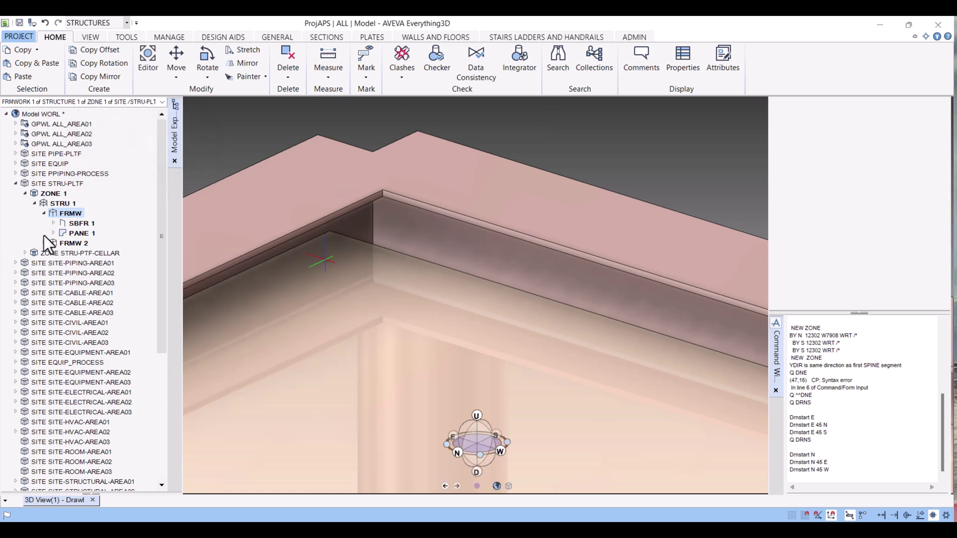
Step: Move the panel up 134 mm with the command BY U 134 WRT /* and inspect its position on the frame
left_click(82, 233)
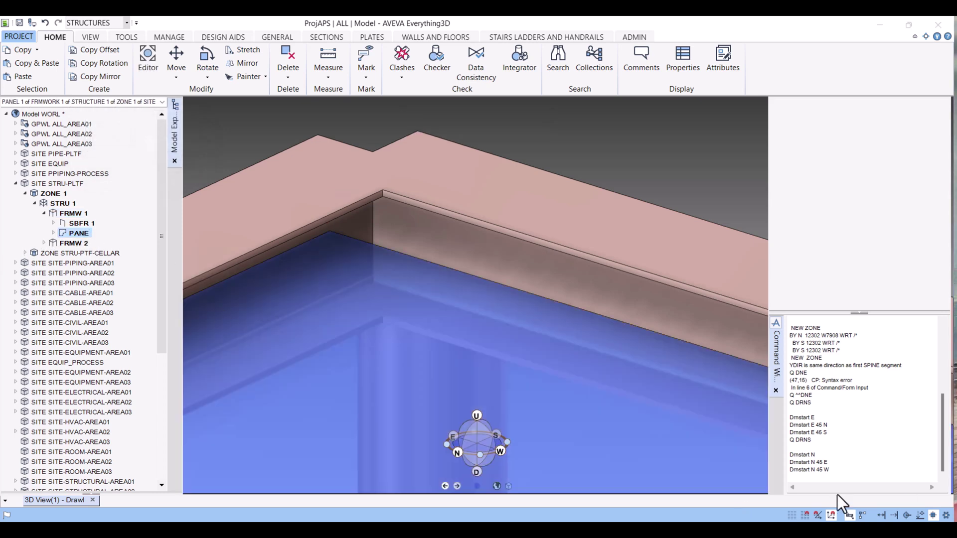
left_click(850, 478)
type("BY U 134 WRT /*")
key("Return")
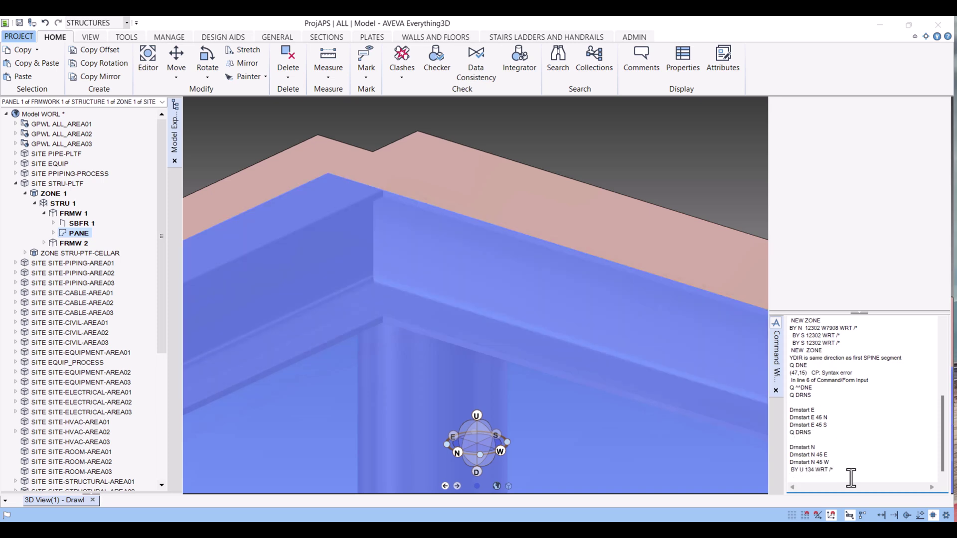
scroll(393, 383, "down", 6)
middle_click_drag(432, 375, 474, 388)
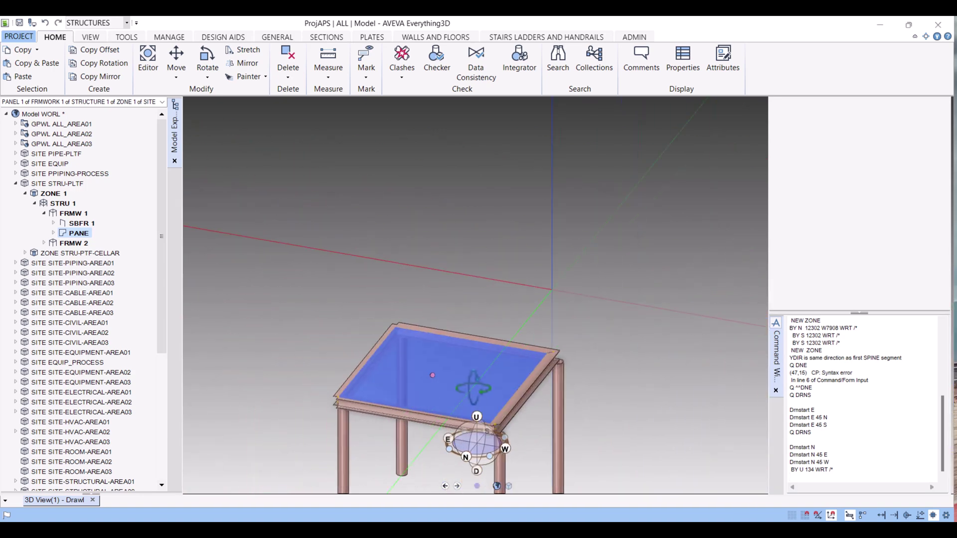
scroll(361, 394, "up", 5)
middle_click_drag(361, 393, 426, 353)
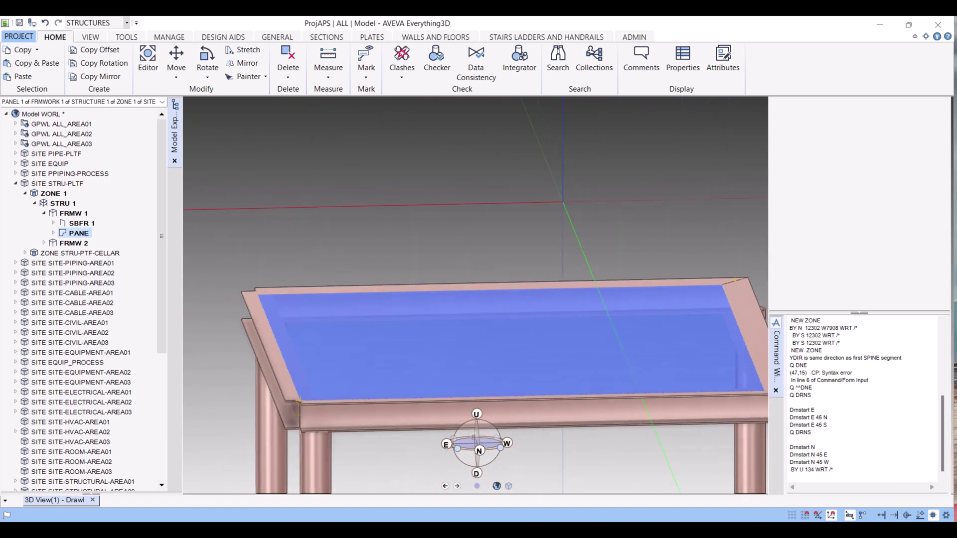
Step: Select the panel's PLOO boundary element and query its height with Q HEI
left_click(53, 232)
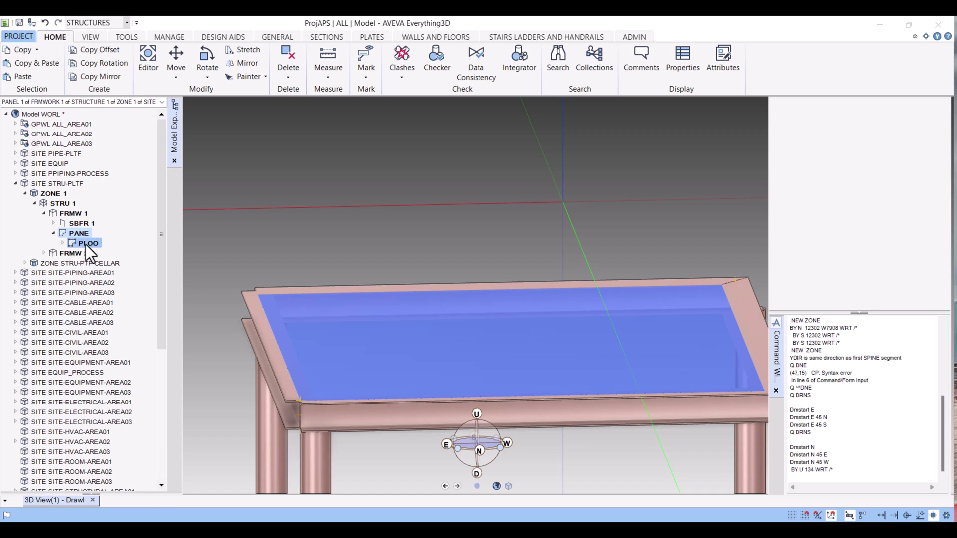
left_click(850, 474)
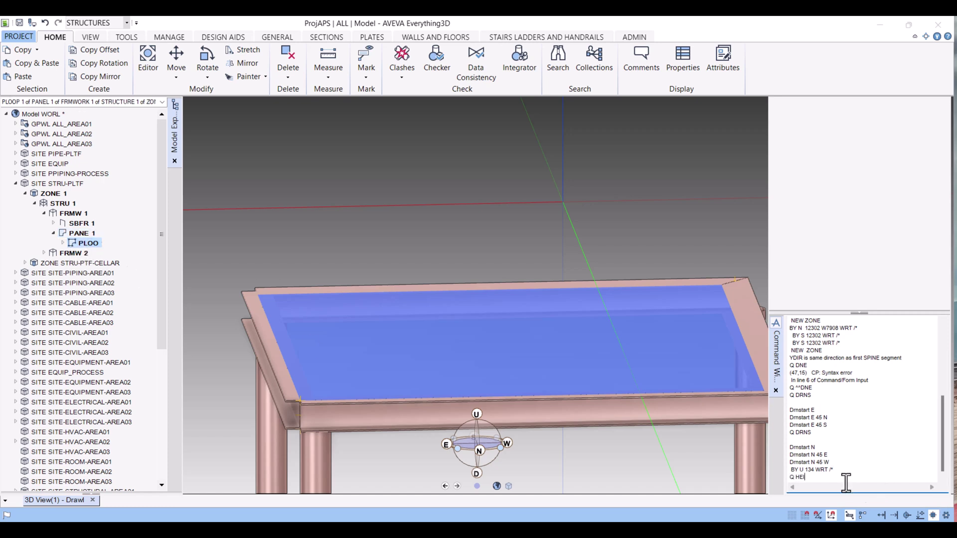
key("Return")
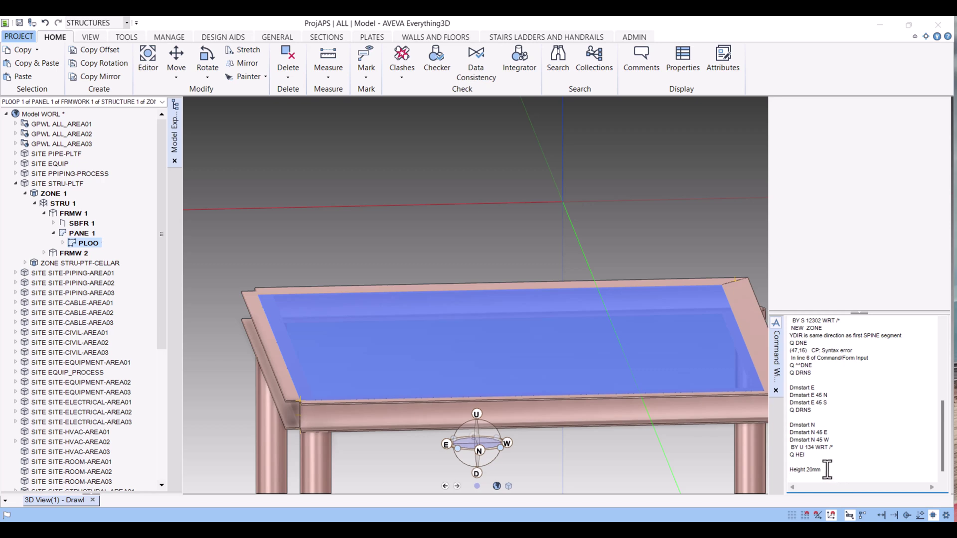
Step: Set the panel thickness to 28 mm with the command Height 28mm and inspect the panel edge at the beam corner
double_click(831, 470)
key("Return")
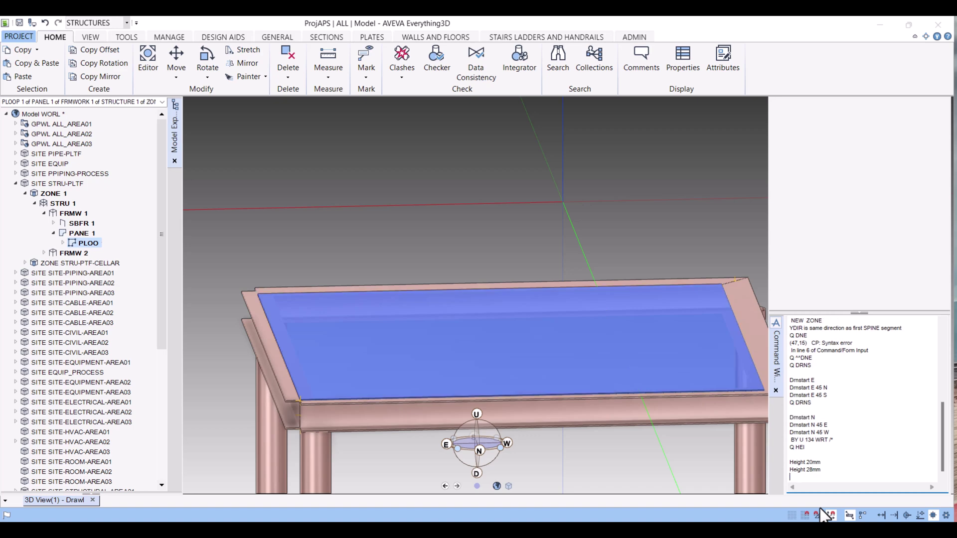
scroll(280, 323, "up", 3)
middle_click_drag(281, 323, 411, 284)
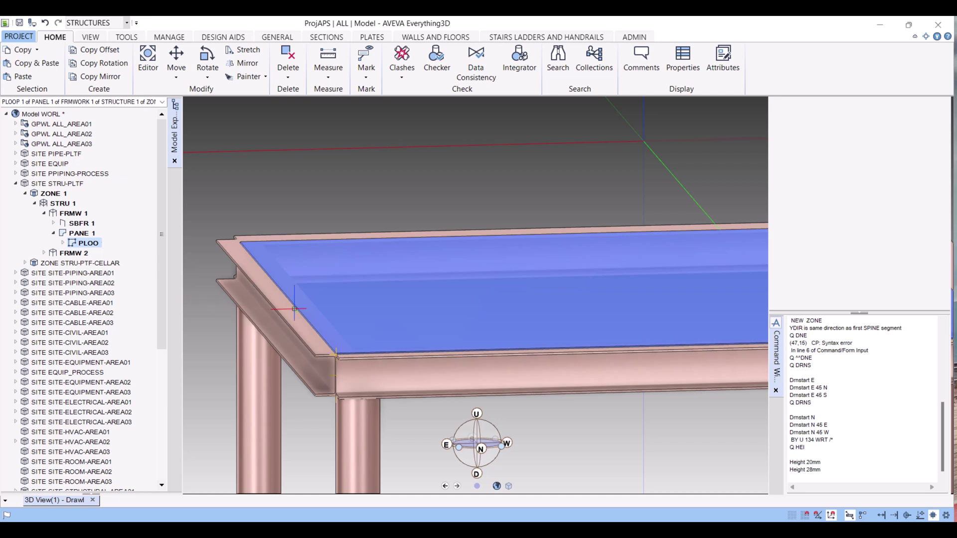
Step: Try a panel thickness of 8 mm with the command Height 8mm and inspect the panel within the frame
left_click(821, 469)
key("Return")
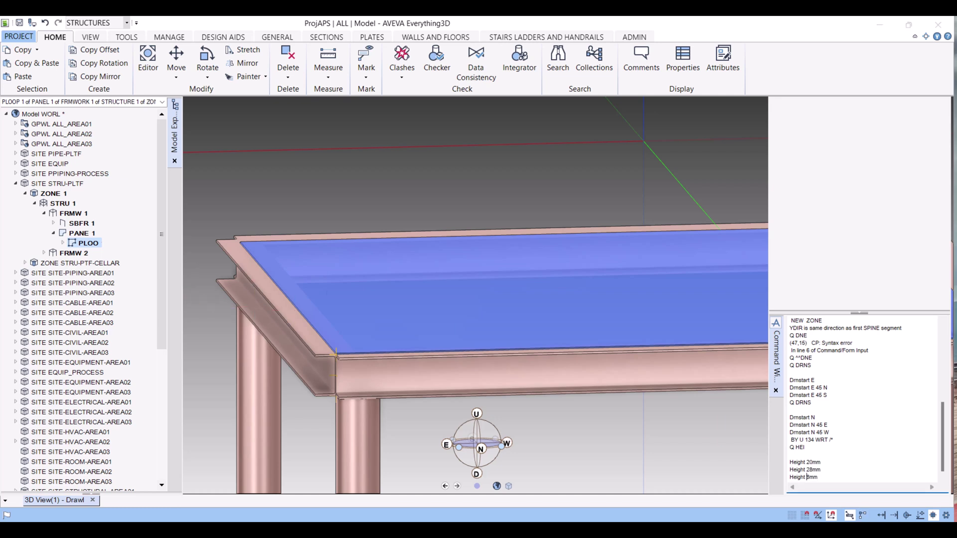
key("Return")
middle_click_drag(387, 332, 411, 337)
scroll(528, 330, "down", 3)
middle_click_drag(528, 332, 532, 356)
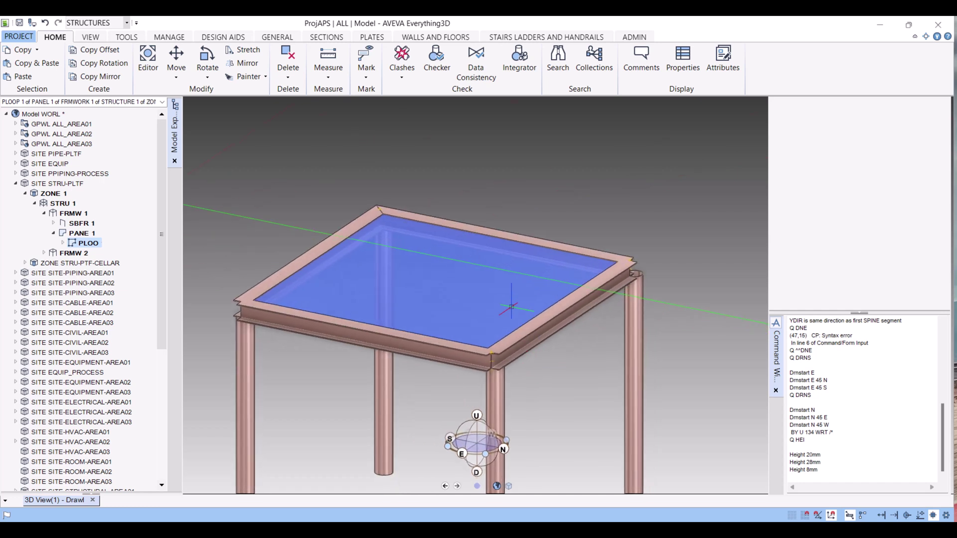
Step: Return the panel thickness to 28 mm with the command Height 28mm and inspect the completed platform
double_click(813, 462)
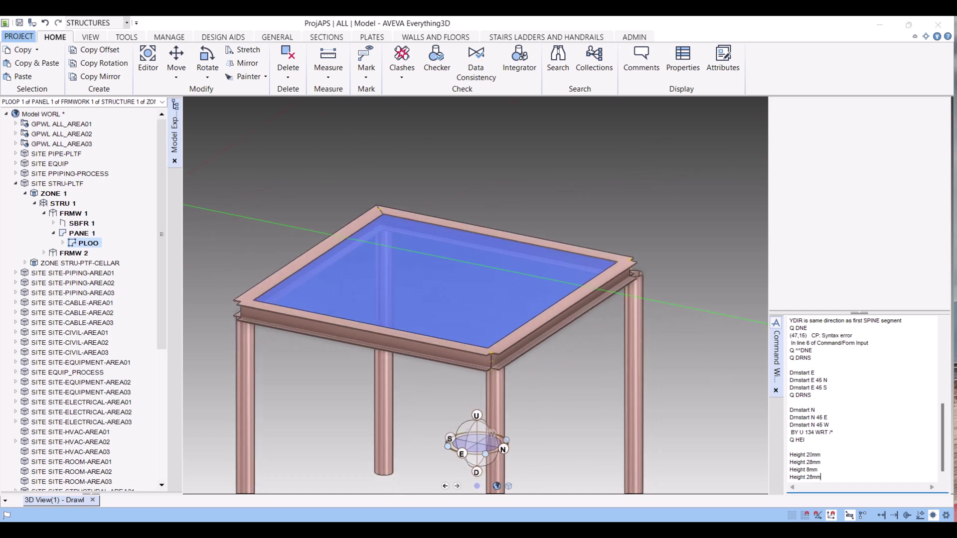
key("Return")
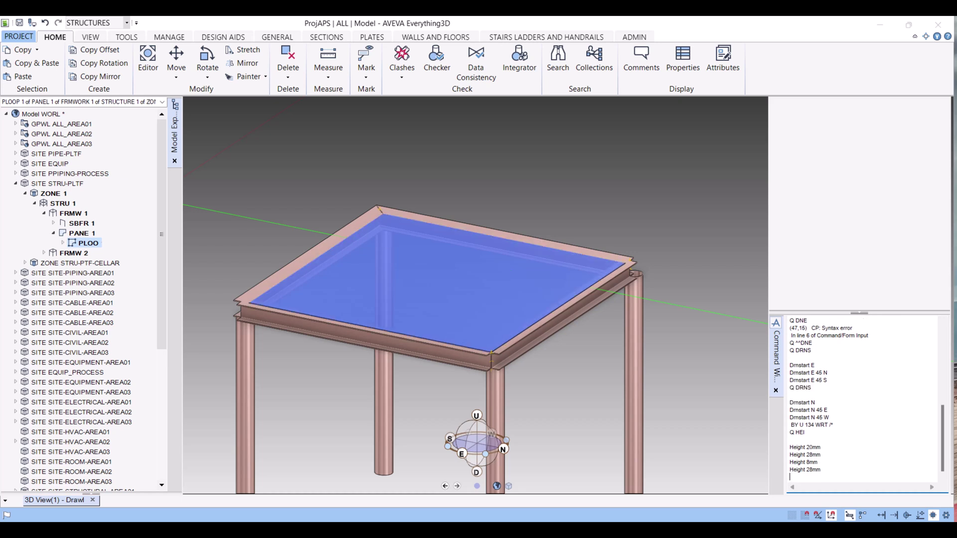
scroll(450, 312, "down", 3)
middle_click_drag(451, 312, 421, 322)
scroll(421, 322, "up", 5)
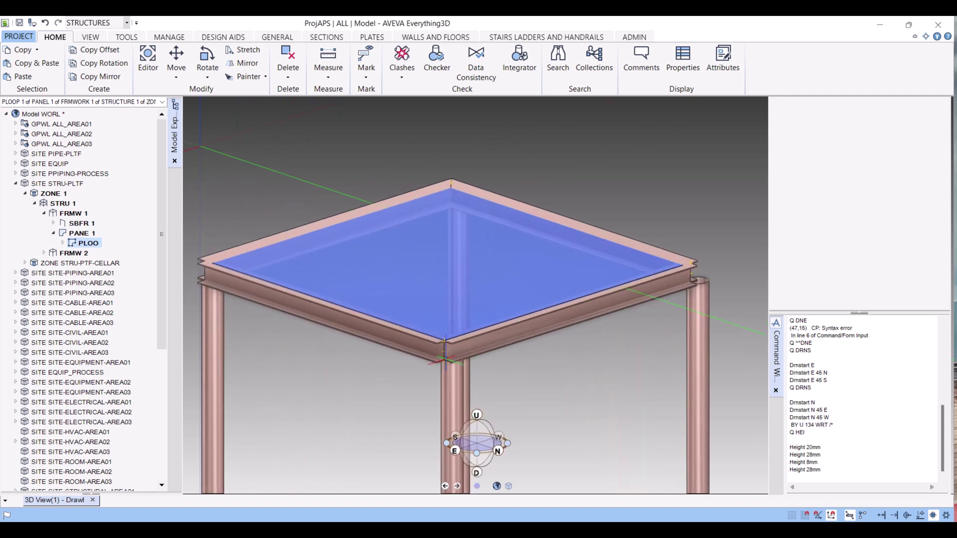